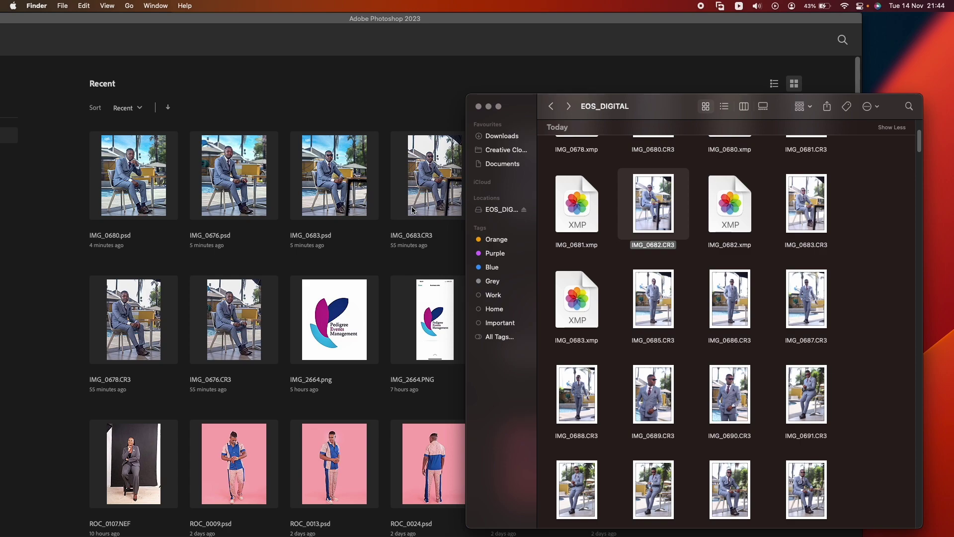
# Preview IMG_0682.CR3 in Quick Look from Finder, then close the preview
pyautogui.press('space')
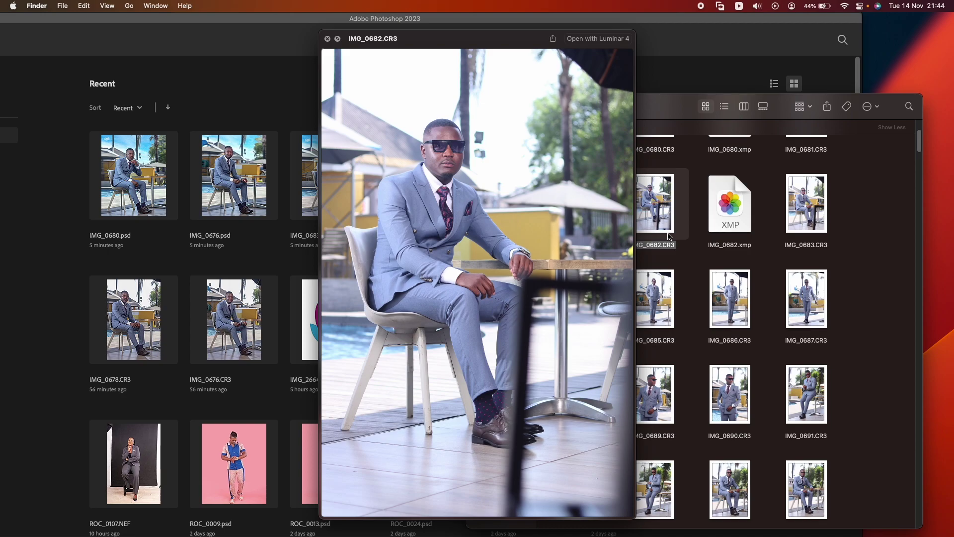
pyautogui.moveTo(329, 43); pyautogui.dragTo(330, 47)
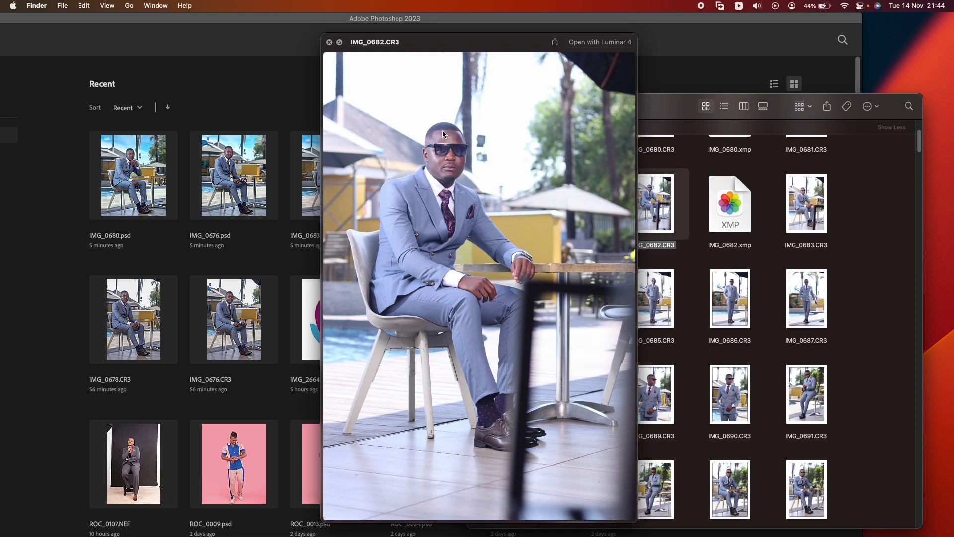
pyautogui.click(329, 43)
# Open IMG_0682.CR3 in Camera Raw by dragging it into Photoshop
pyautogui.moveTo(656, 218); pyautogui.dragTo(319, 232)
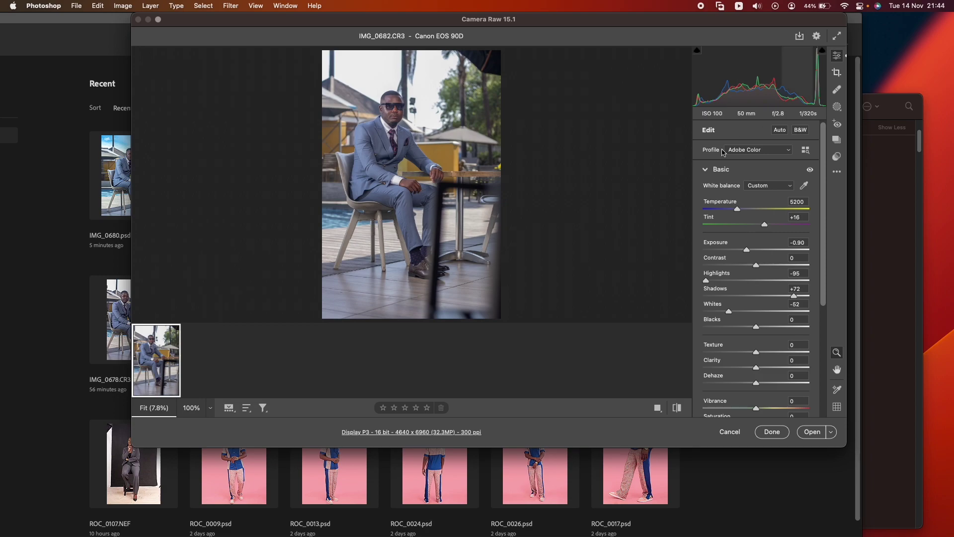
pyautogui.rightClick(530, 152)
pyautogui.press('Escape')
pyautogui.rightClick(161, 321)
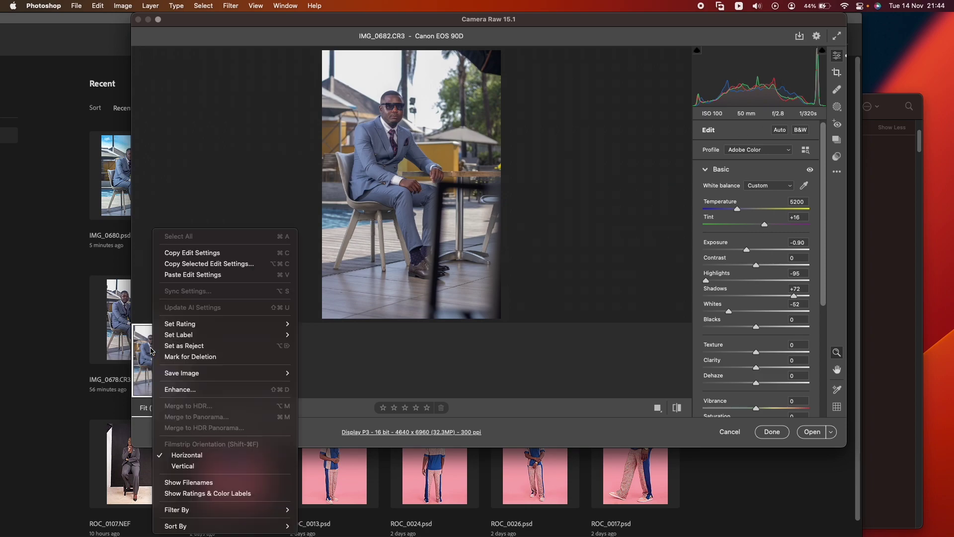
pyautogui.press('Escape')
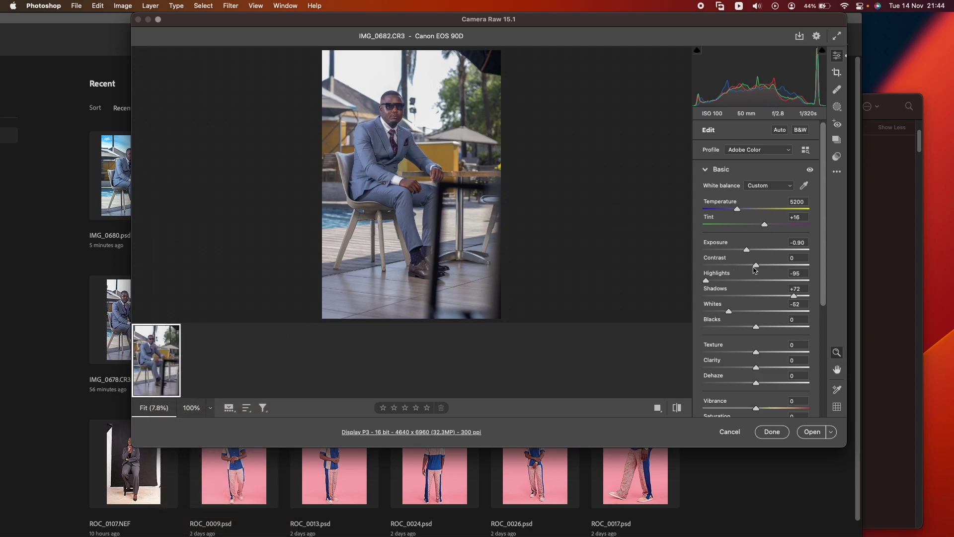
# Reset Exposure to 0.00 and raise Highlights from -95 and Whites to +10
pyautogui.doubleClick(748, 250)
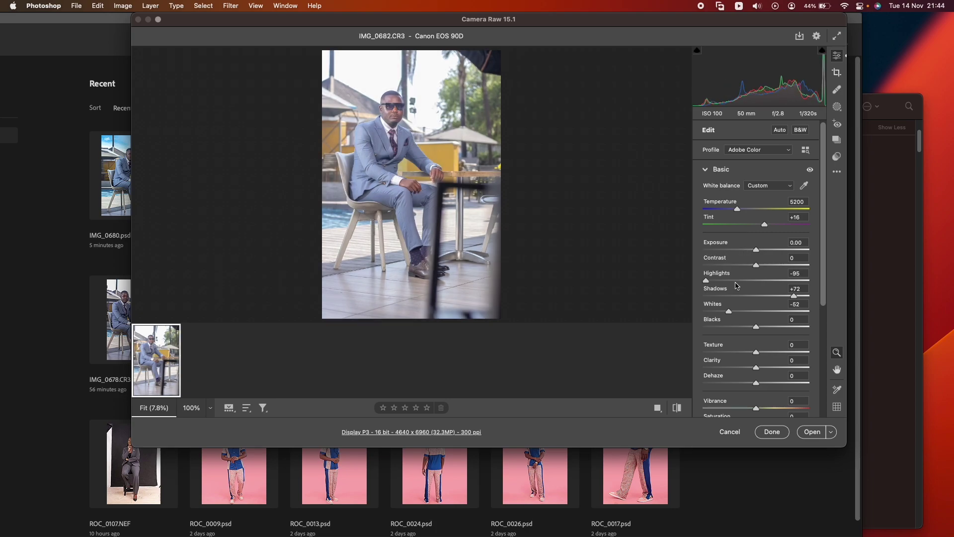
pyautogui.moveTo(710, 281); pyautogui.dragTo(741, 280)
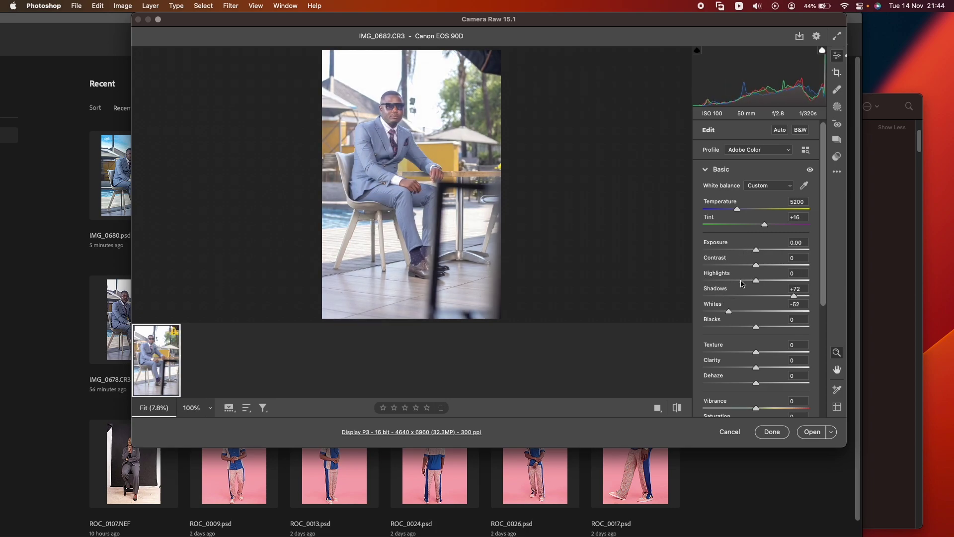
pyautogui.moveTo(748, 312); pyautogui.dragTo(761, 282)
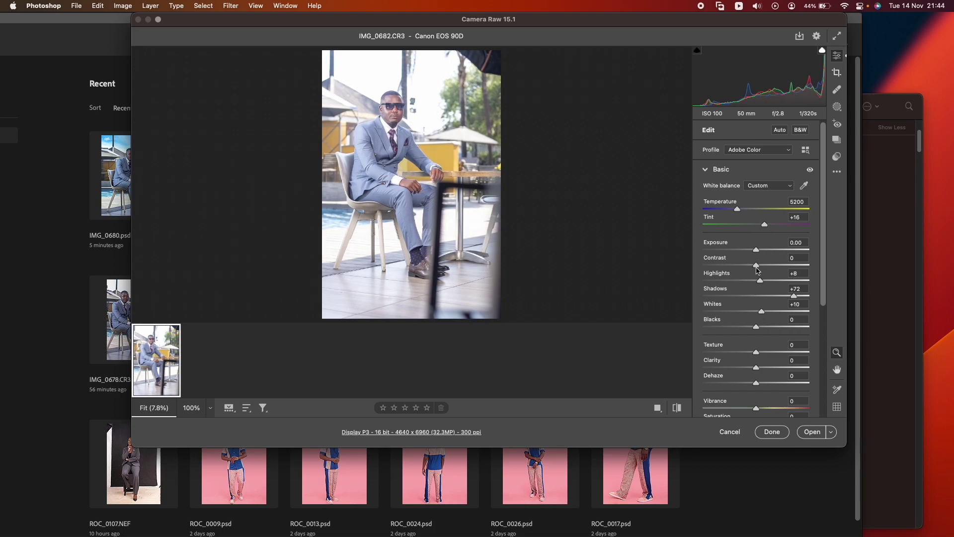
# Check the preview and filmstrip menus and Camera Raw preferences without changing anything
pyautogui.rightClick(551, 144)
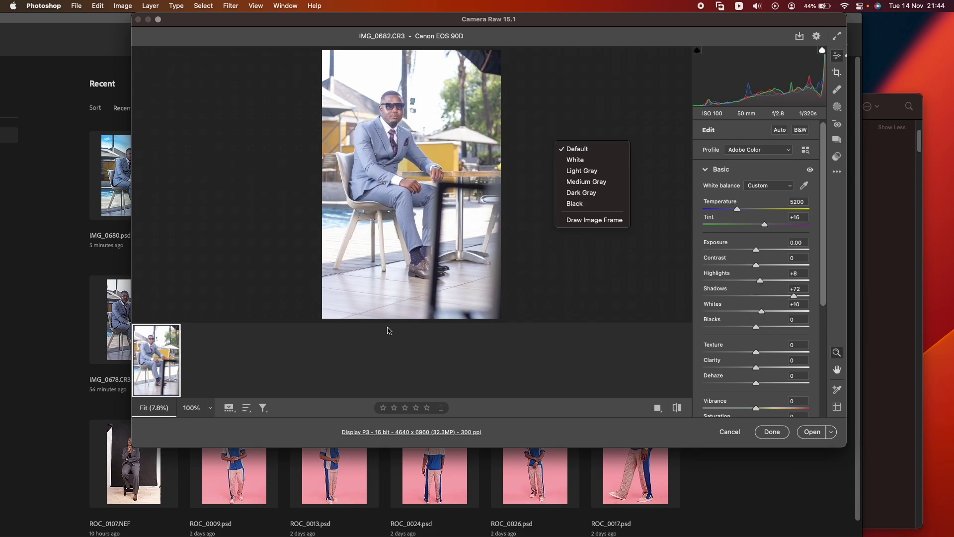
pyautogui.rightClick(202, 120)
pyautogui.rightClick(153, 352)
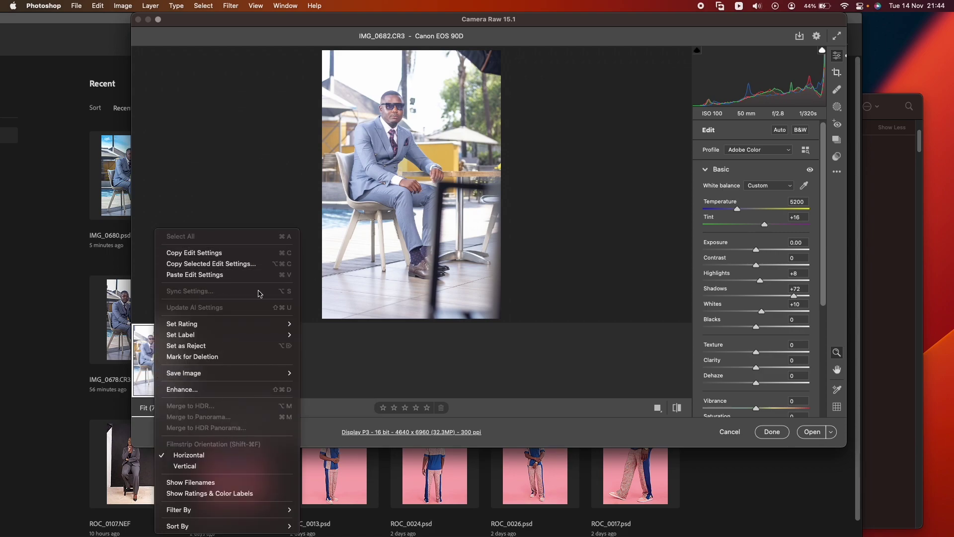
pyautogui.click(513, 265)
pyautogui.scroll(-2, 755, 299)
pyautogui.scroll(-1, 785, 342)
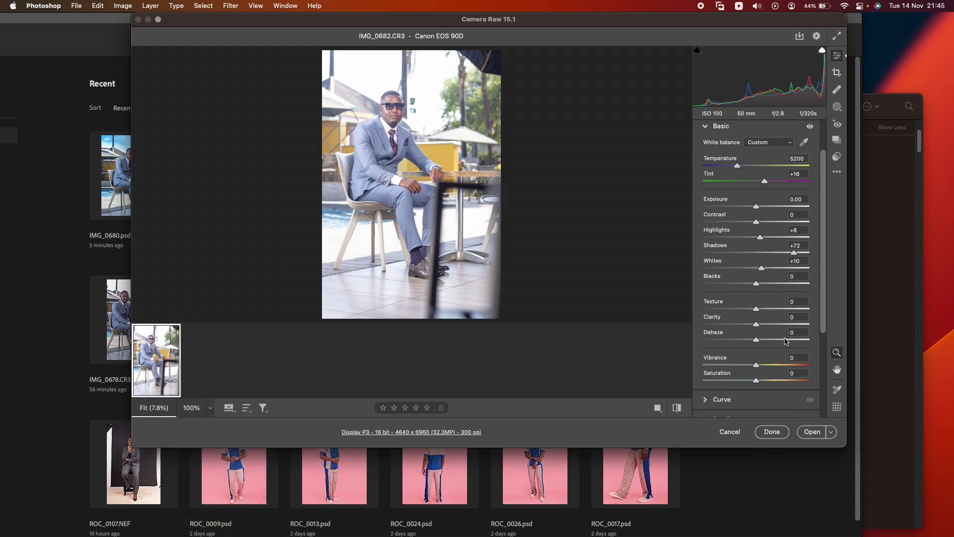
pyautogui.scroll(-5, 823, 315)
pyautogui.scroll(7, 824, 315)
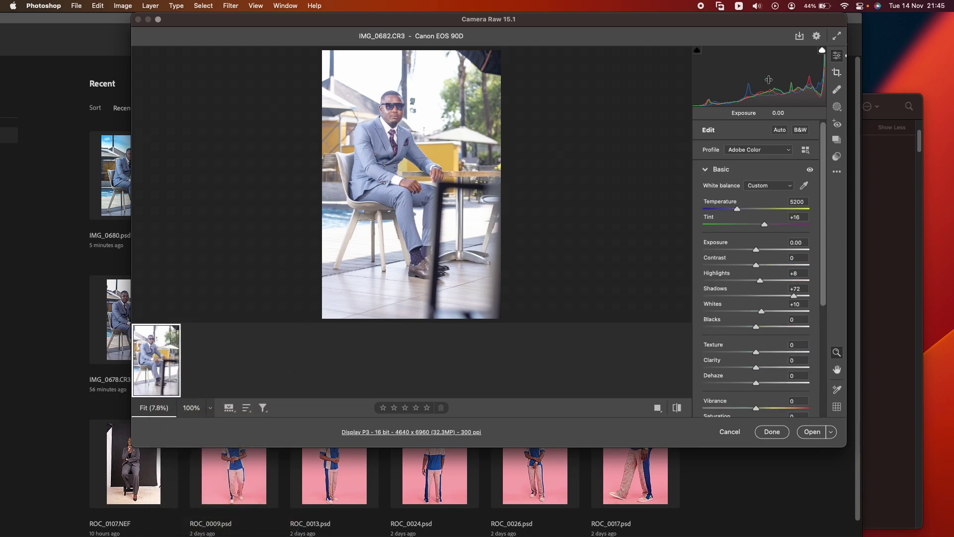
pyautogui.click(818, 37)
pyautogui.click(688, 105)
pyautogui.moveTo(825, 163); pyautogui.dragTo(822, 327)
pyautogui.scroll(10, 821, 351)
pyautogui.rightClick(588, 183)
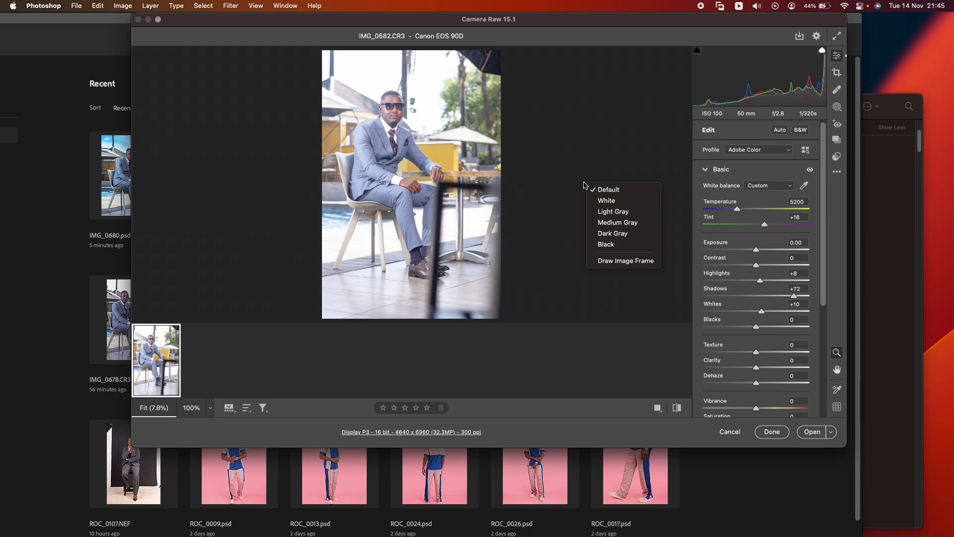
pyautogui.click(540, 314)
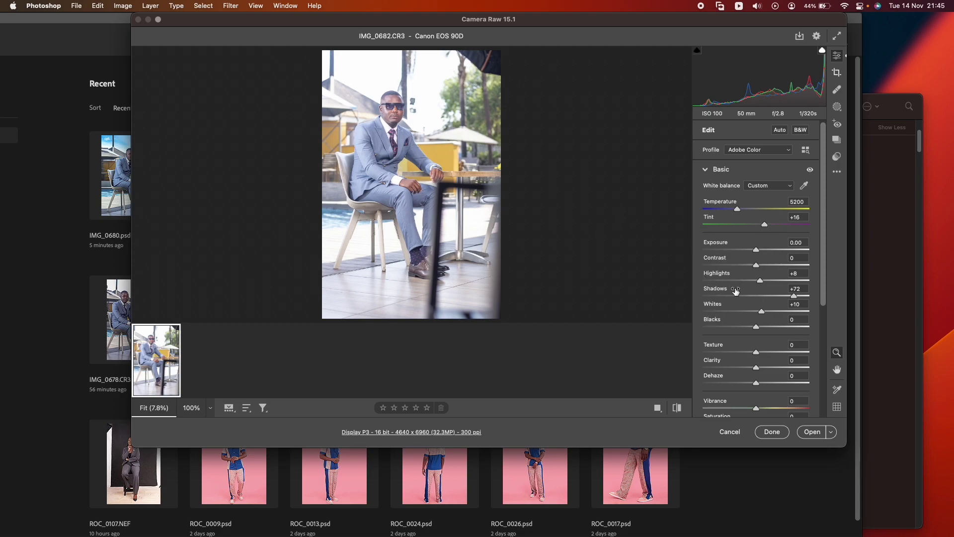
# Set Shadows, Highlights and Whites to 0 in the Basic panel
pyautogui.click(716, 292)
pyautogui.write('10')
pyautogui.press('Return')
pyautogui.write('0')
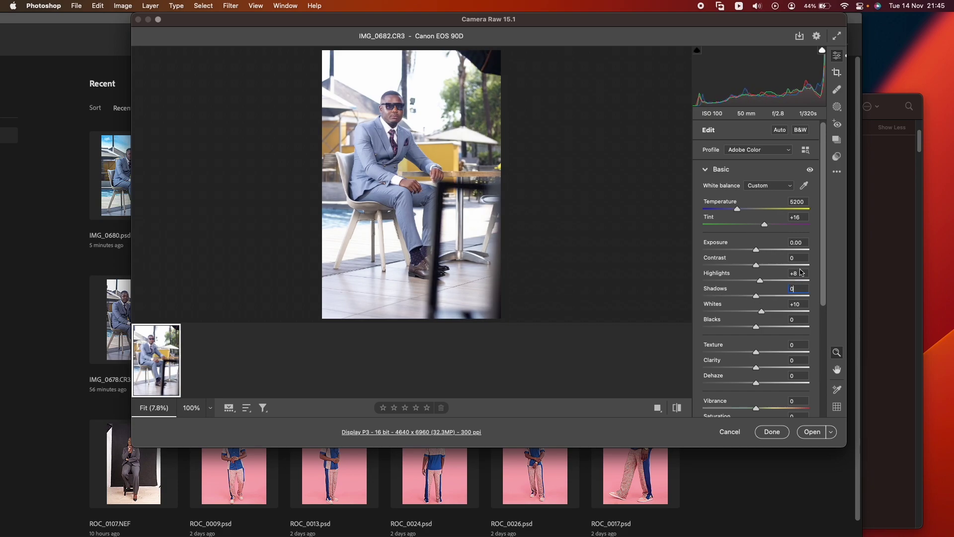
pyautogui.hotkey('shift', 'Tab')
pyautogui.hotkey('shift', 'Tab')
pyautogui.hotkey('shift', 'Tab')
pyautogui.press('BackSpace')
pyautogui.press('BackSpace')
pyautogui.press('Tab')
pyautogui.press('Tab')
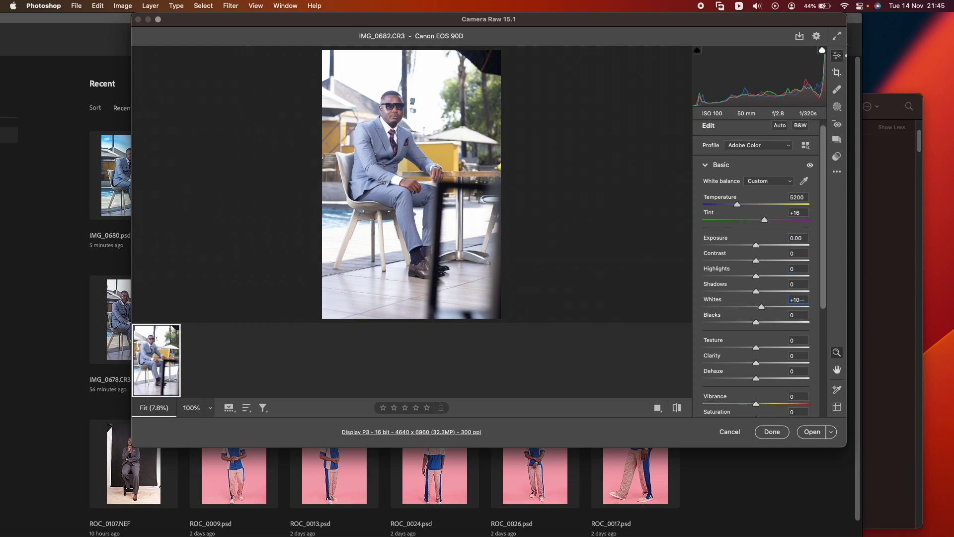
pyautogui.press('BackSpace')
pyautogui.write('0')
pyautogui.press('Tab')
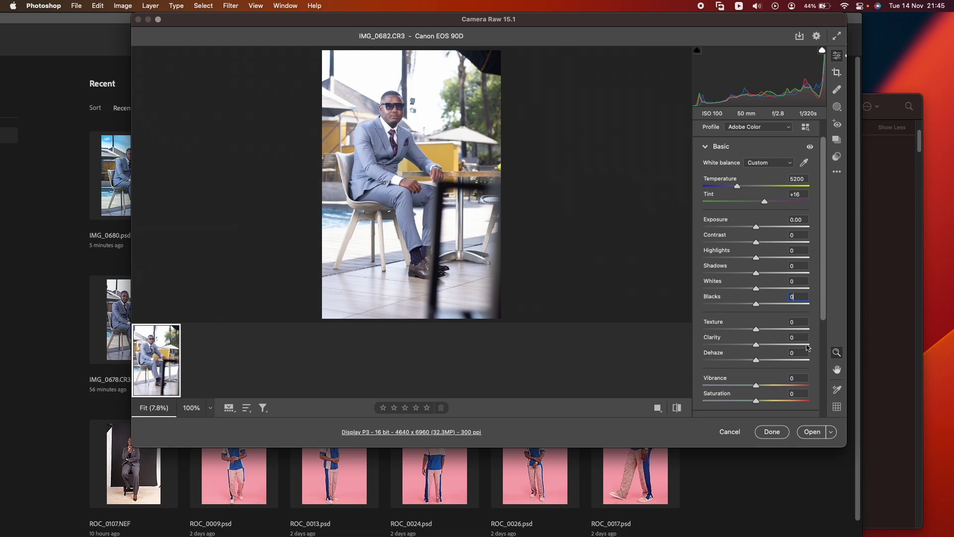
# Set Highlights -78, Whites -64, Exposure -0.55, Shadows +58, and open the photo in Photoshop
pyautogui.click(389, 151)
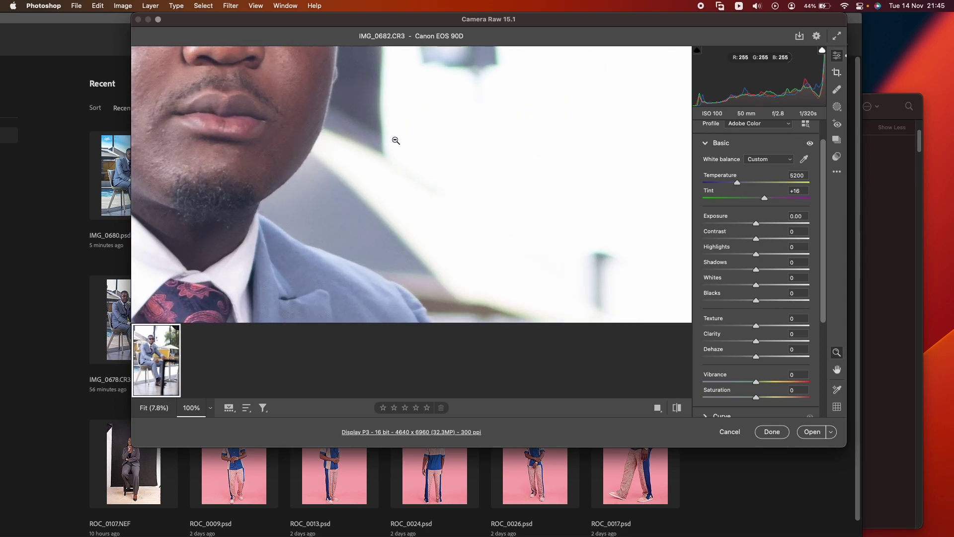
pyautogui.click(486, 170)
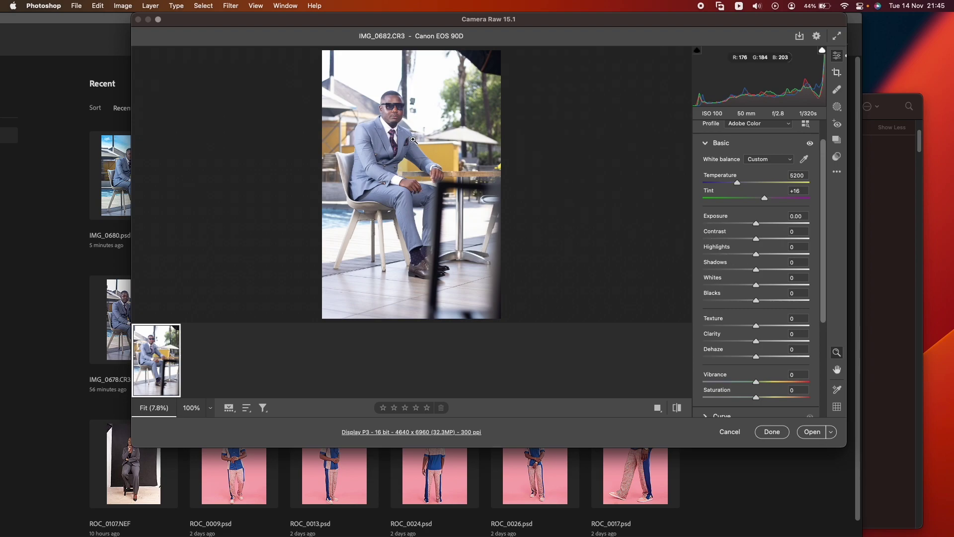
pyautogui.moveTo(385, 199); pyautogui.dragTo(401, 177)
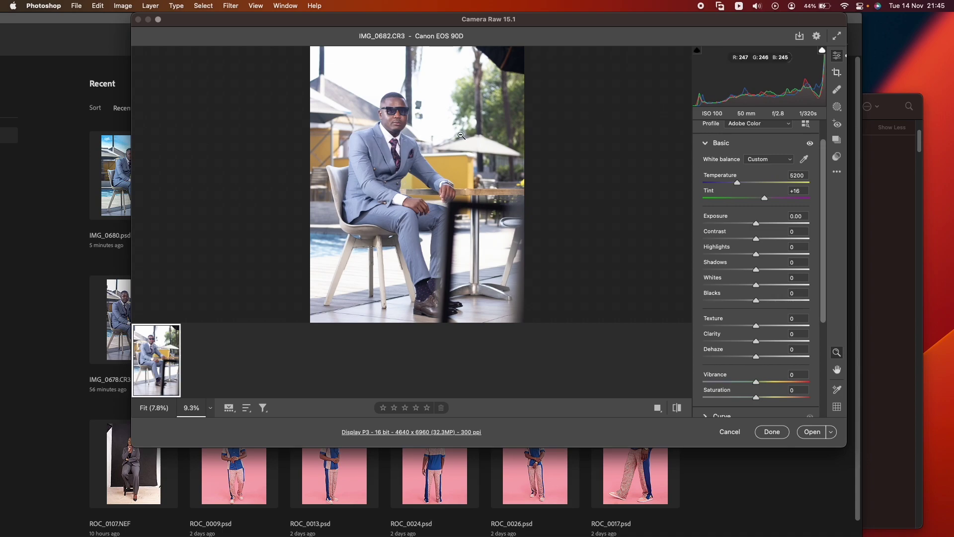
pyautogui.moveTo(737, 255); pyautogui.dragTo(715, 255)
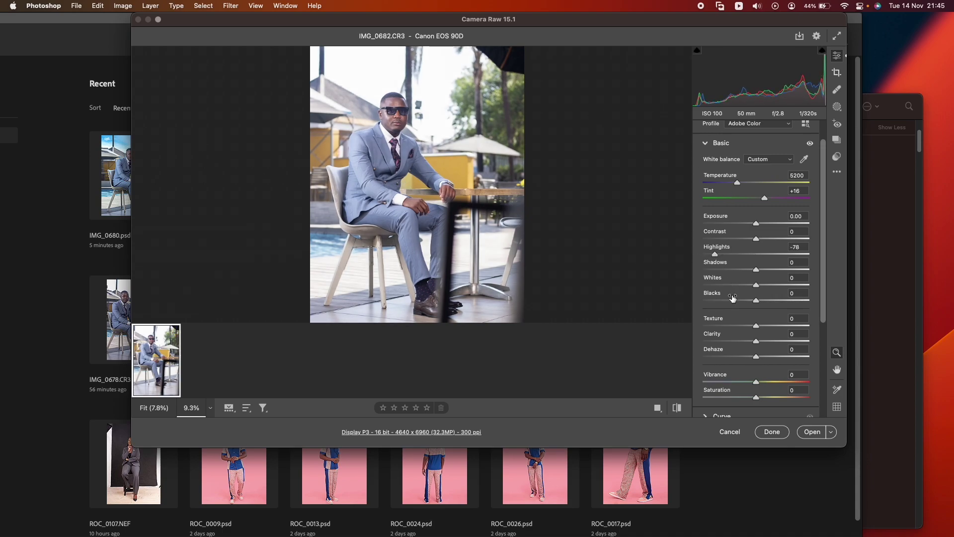
pyautogui.moveTo(740, 285); pyautogui.dragTo(722, 286)
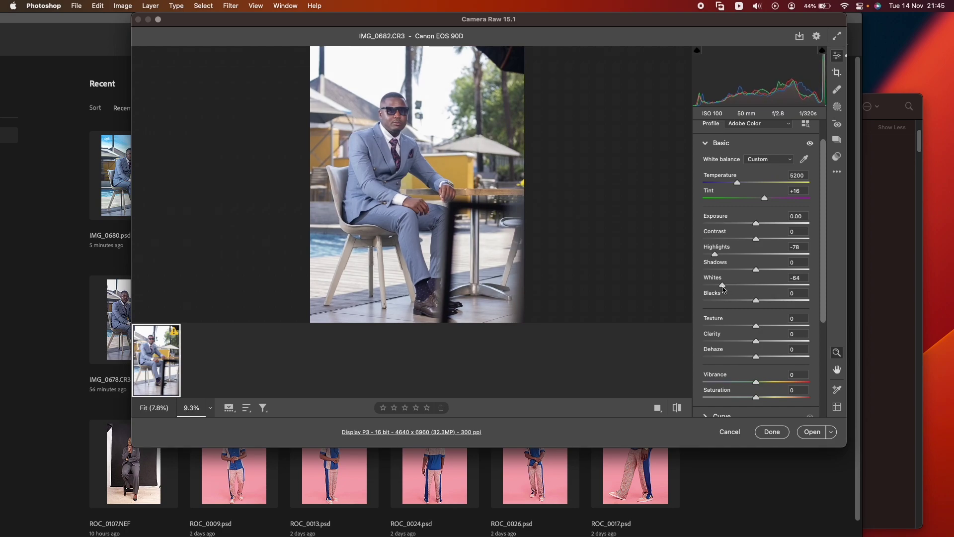
pyautogui.moveTo(757, 227); pyautogui.dragTo(751, 227)
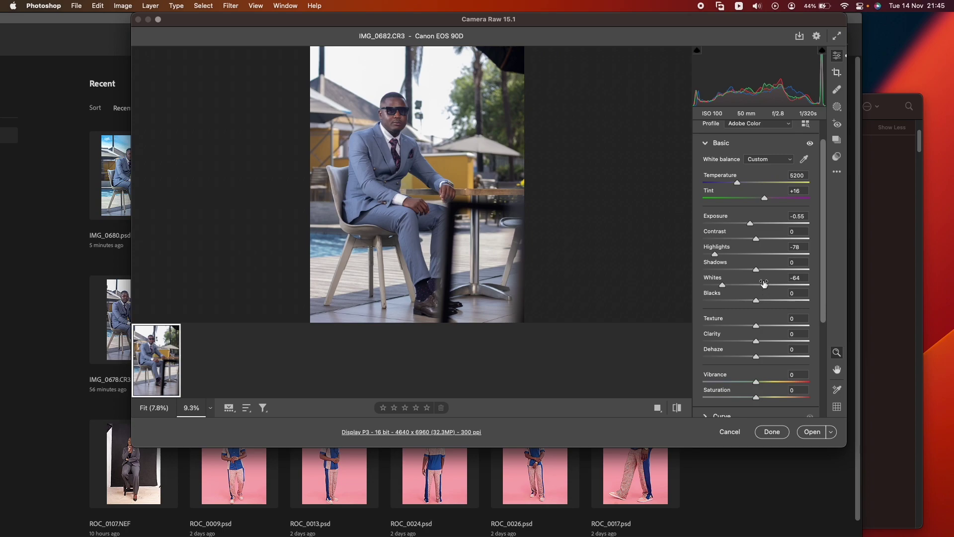
pyautogui.moveTo(757, 270); pyautogui.dragTo(787, 271)
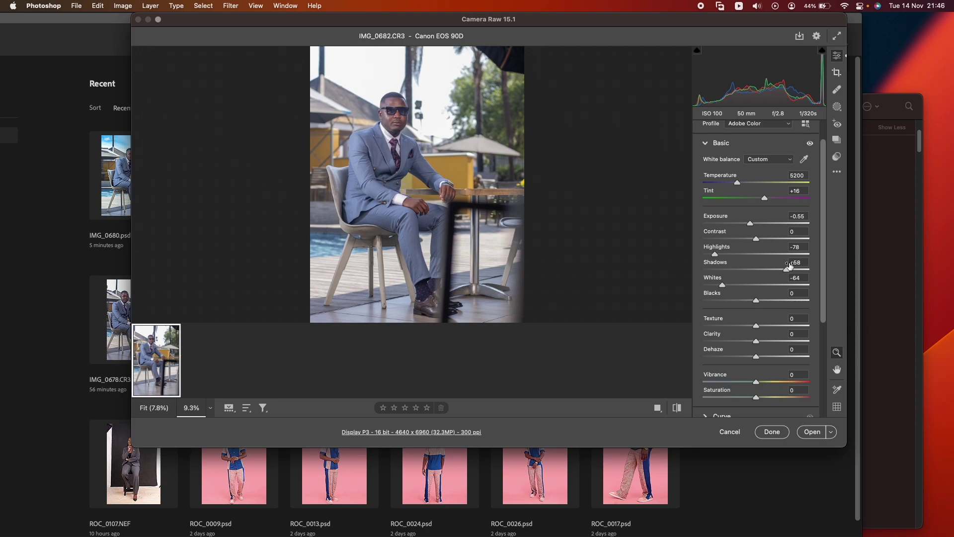
pyautogui.click(814, 430)
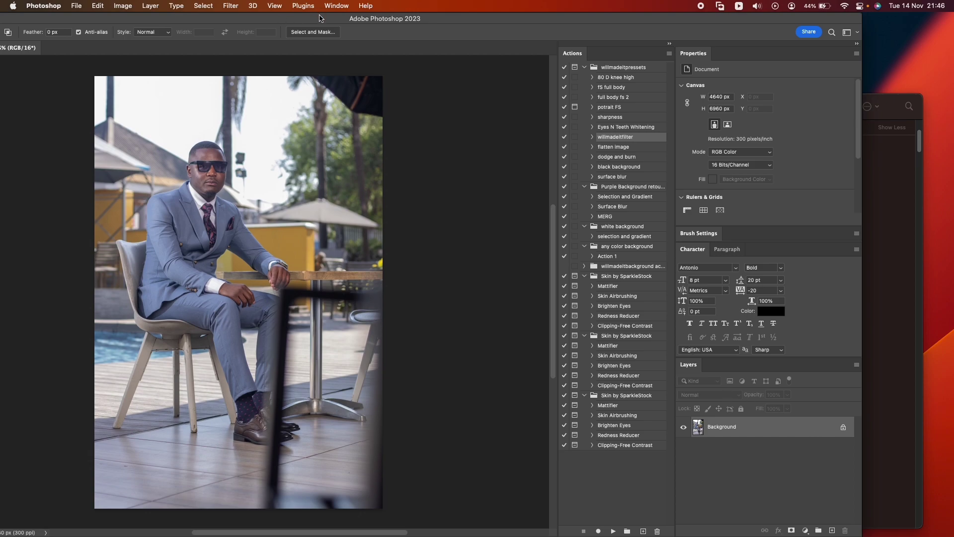
# Maximise the window and patch the dark top-right corner and right-edge strip with nearby trees
pyautogui.moveTo(319, 19); pyautogui.dragTo(469, 18)
pyautogui.click(85, 19)
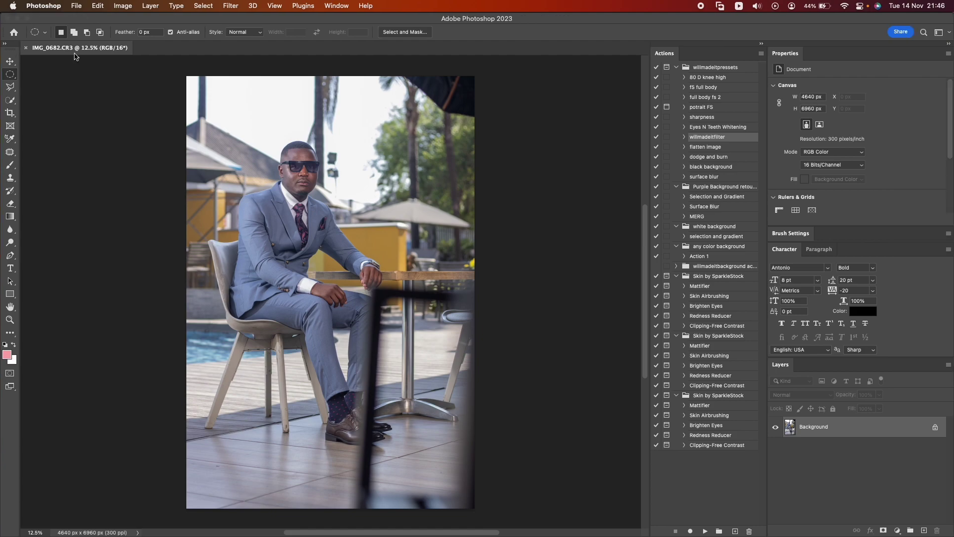
pyautogui.click(10, 151)
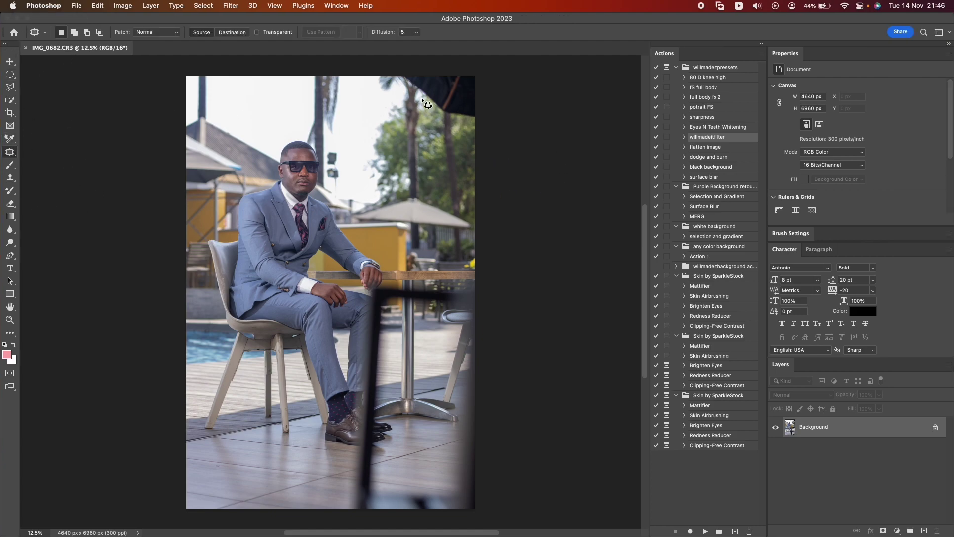
pyautogui.moveTo(400, 79)
pyautogui.mouseDown()
pyautogui.moveTo(494, 126)
pyautogui.moveTo(434, 95)
pyautogui.moveTo(443, 148)
pyautogui.moveTo(452, 147)
pyautogui.mouseUp()
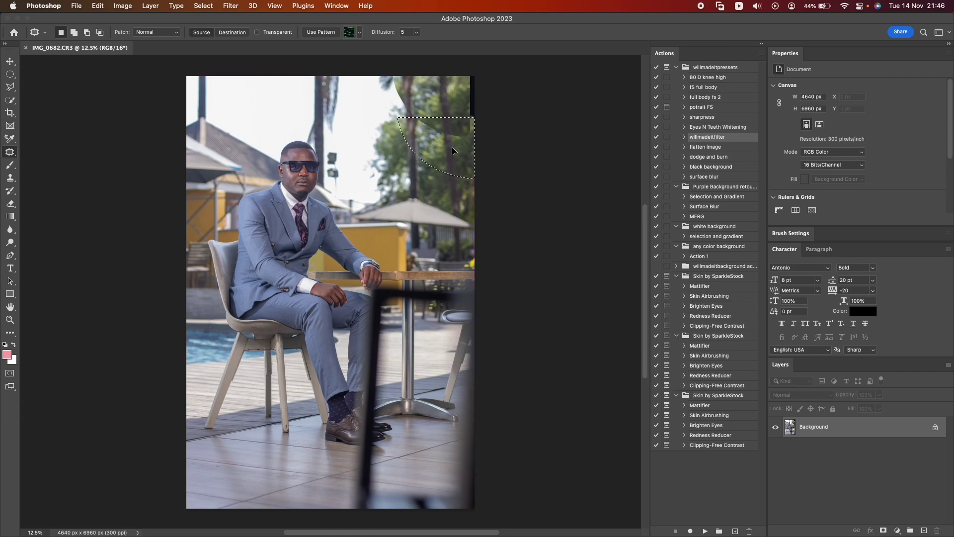
pyautogui.press('super+d')
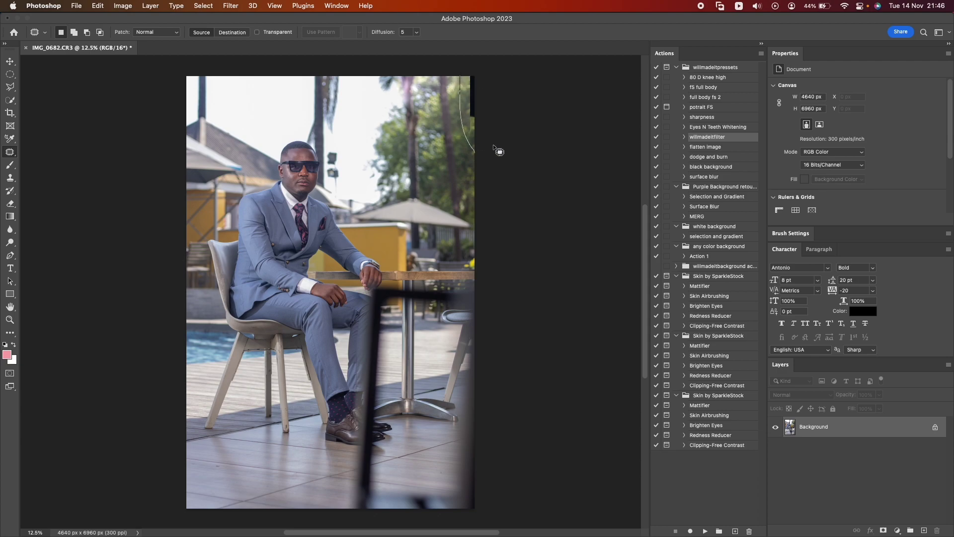
pyautogui.moveTo(473, 113)
pyautogui.mouseDown()
pyautogui.moveTo(463, 144)
pyautogui.moveTo(474, 187)
pyautogui.mouseUp()
pyautogui.press('super+d')
pyautogui.moveTo(466, 150)
pyautogui.mouseDown()
pyautogui.moveTo(466, 112)
pyautogui.moveTo(490, 82)
pyautogui.moveTo(457, 118)
pyautogui.mouseUp()
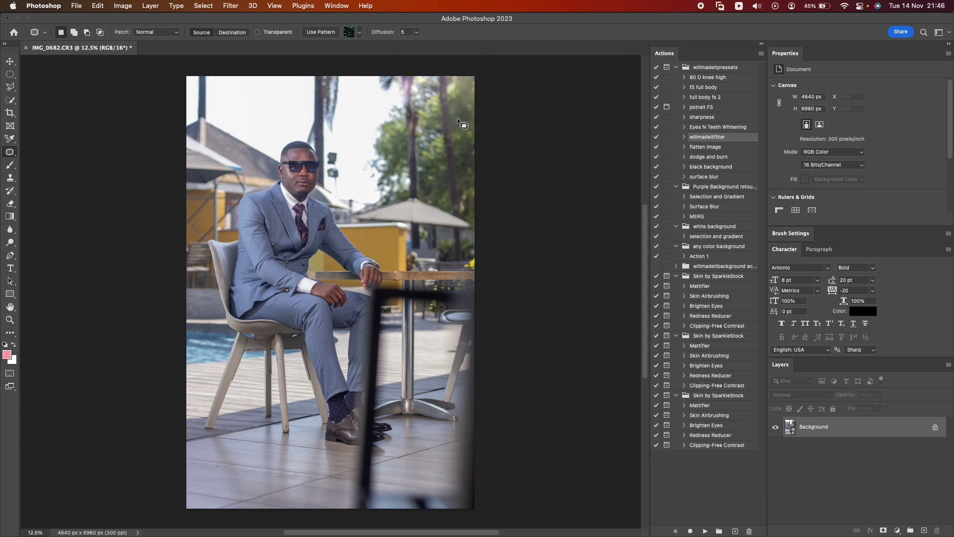
pyautogui.press('super+d')
# Crop the photo to 4:5 at 4794 × 5993 px, widening the frame toward the top right
pyautogui.click(10, 112)
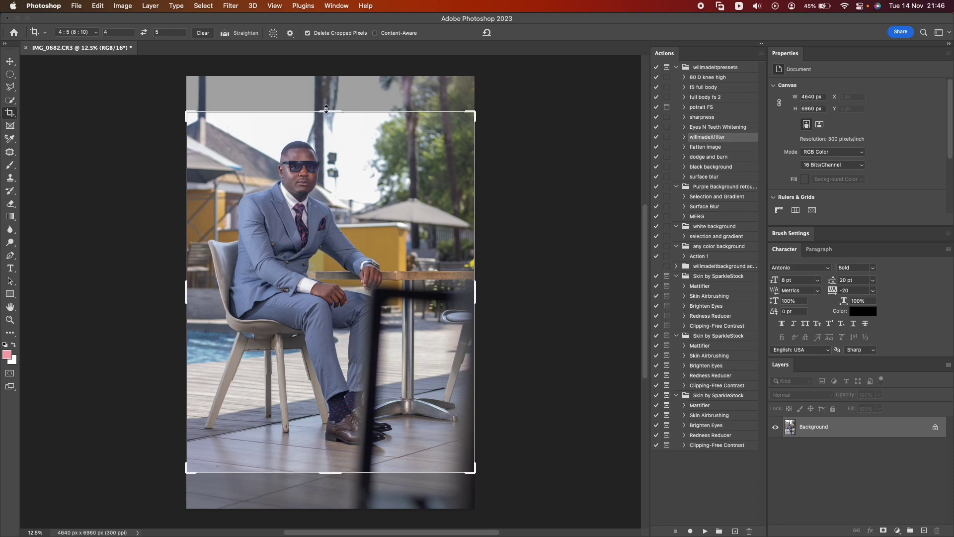
pyautogui.moveTo(324, 177); pyautogui.dragTo(319, 200)
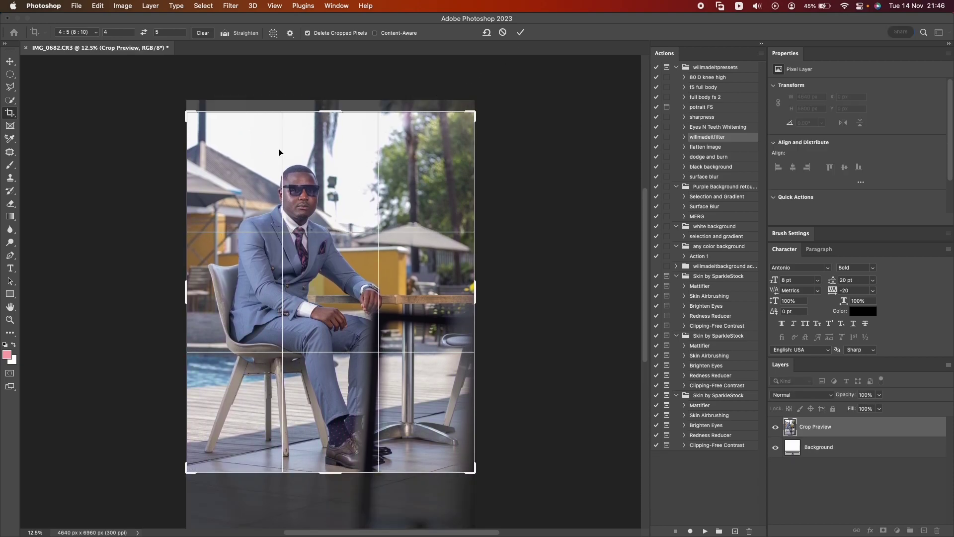
pyautogui.moveTo(473, 112); pyautogui.dragTo(481, 105)
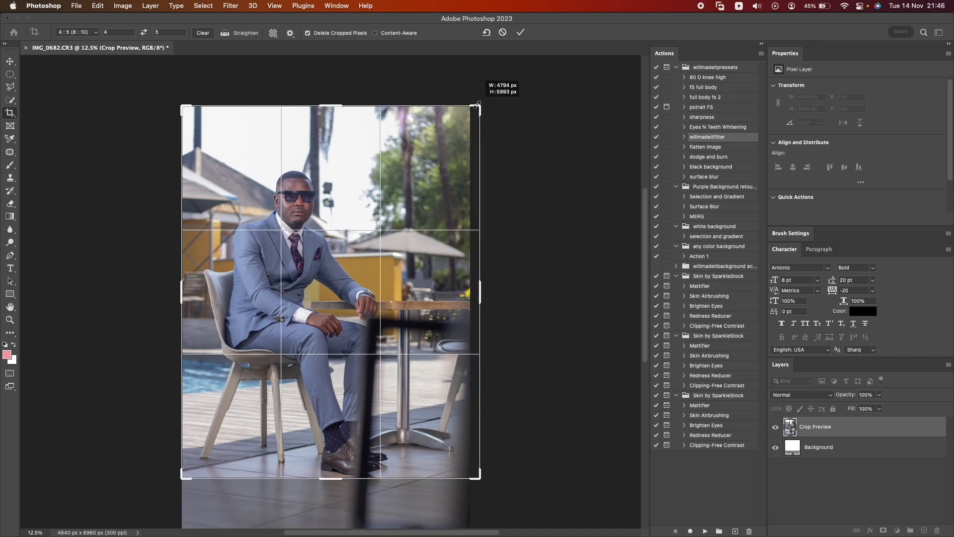
pyautogui.moveTo(215, 136); pyautogui.dragTo(221, 137)
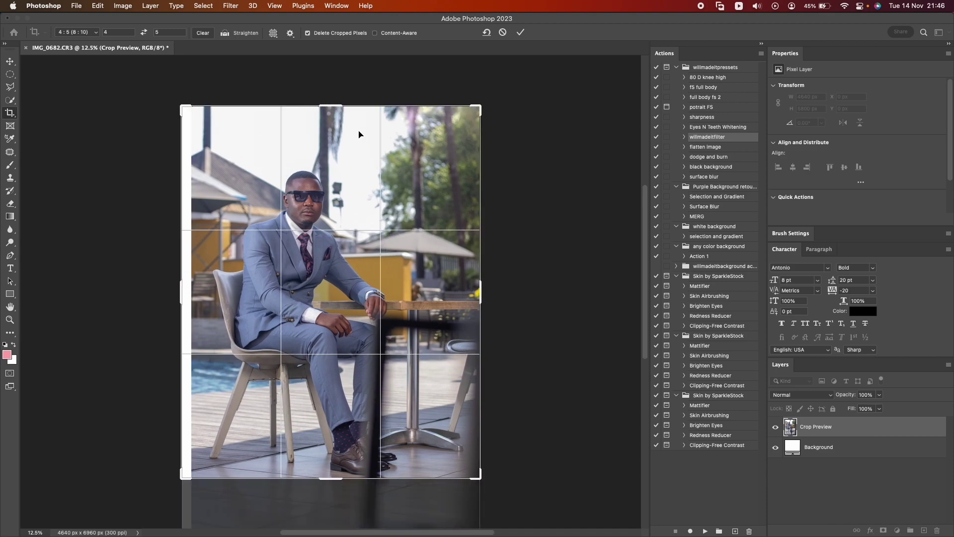
pyautogui.moveTo(322, 156); pyautogui.dragTo(317, 151)
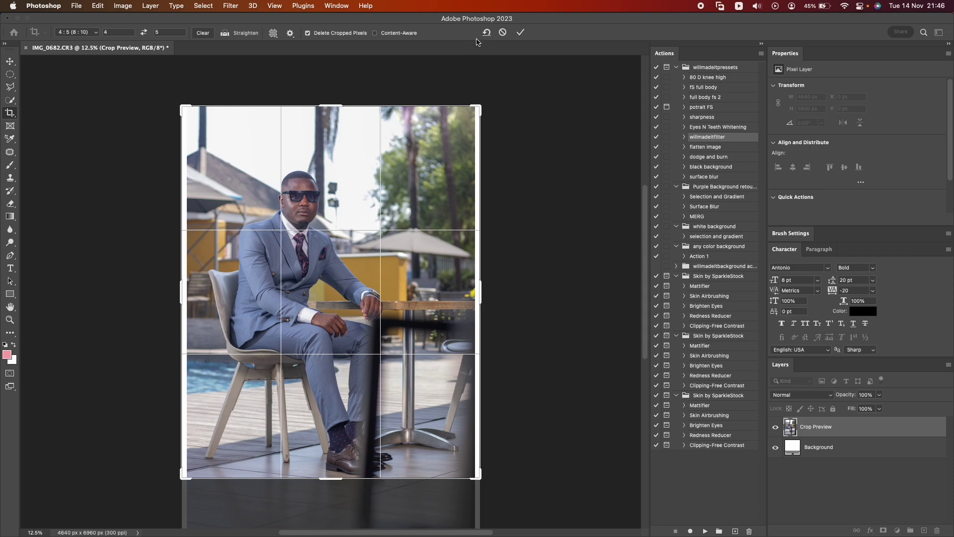
pyautogui.click(521, 33)
# Stretch the right and left edge strips outward with Free Transform to fill the canvas
pyautogui.click(10, 74)
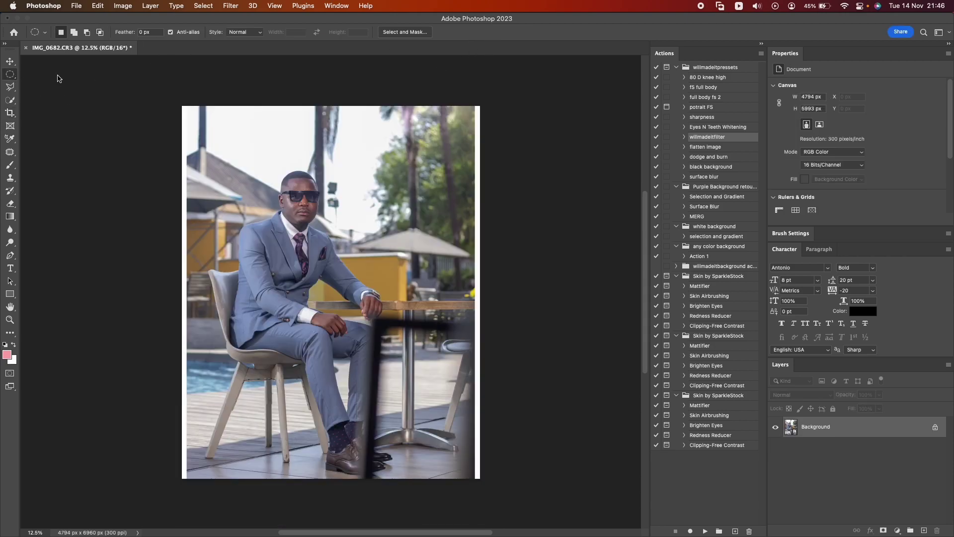
pyautogui.rightClick(10, 75)
pyautogui.click(50, 72)
pyautogui.moveTo(453, 104); pyautogui.dragTo(572, 497)
pyautogui.press('super+t')
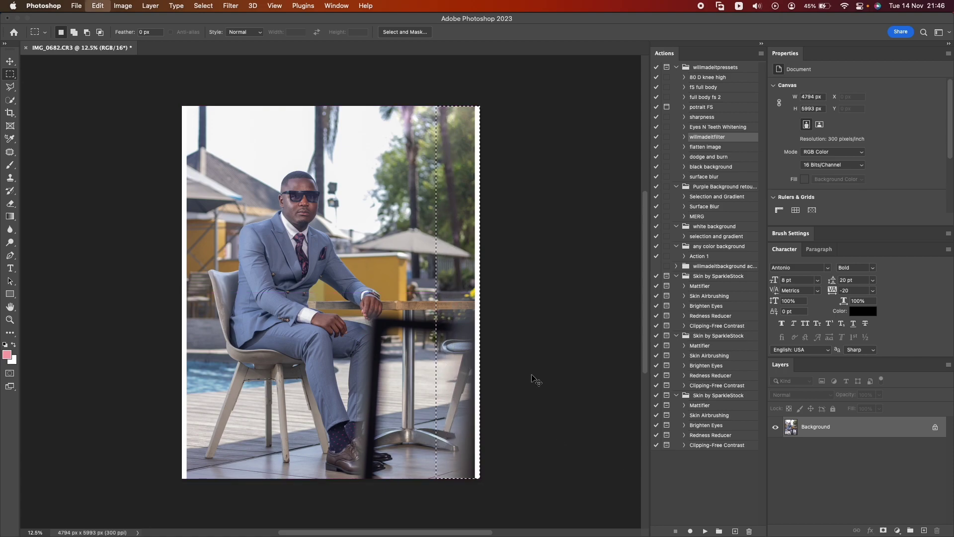
pyautogui.moveTo(479, 292); pyautogui.dragTo(491, 292)
pyautogui.click(504, 32)
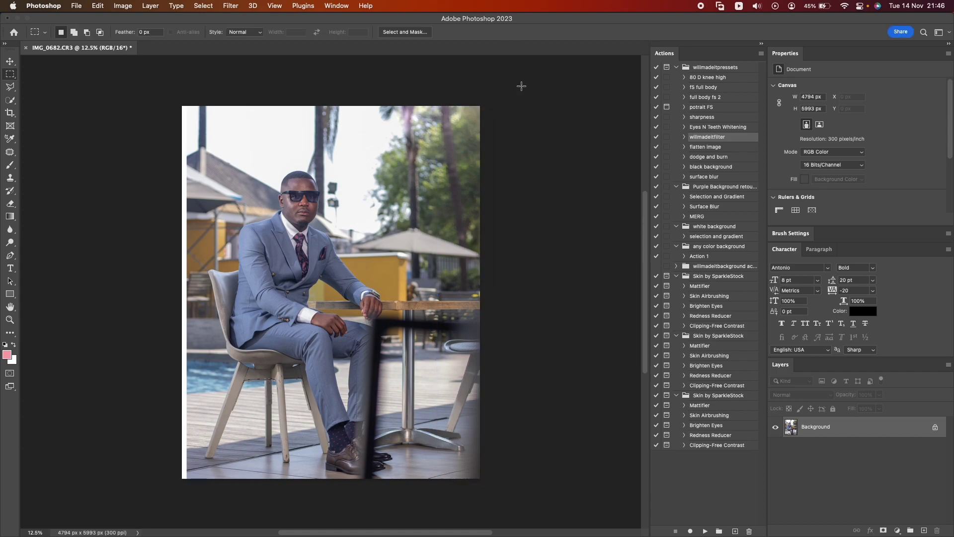
pyautogui.moveTo(139, 78); pyautogui.dragTo(201, 507)
pyautogui.press('super+t')
pyautogui.moveTo(186, 293); pyautogui.dragTo(172, 293)
pyautogui.click(504, 32)
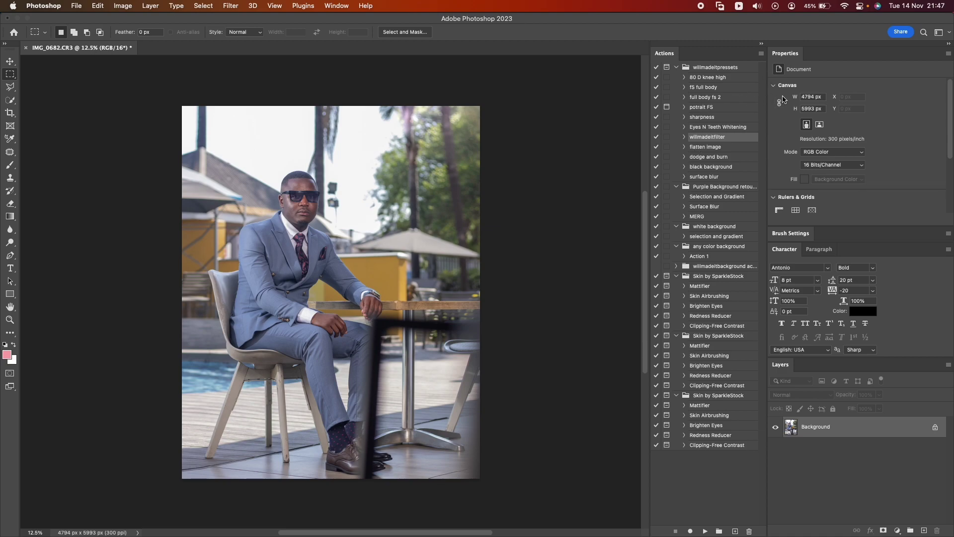
# Run the 'fS full body' action and make Background copy the active layer
pyautogui.click(720, 90)
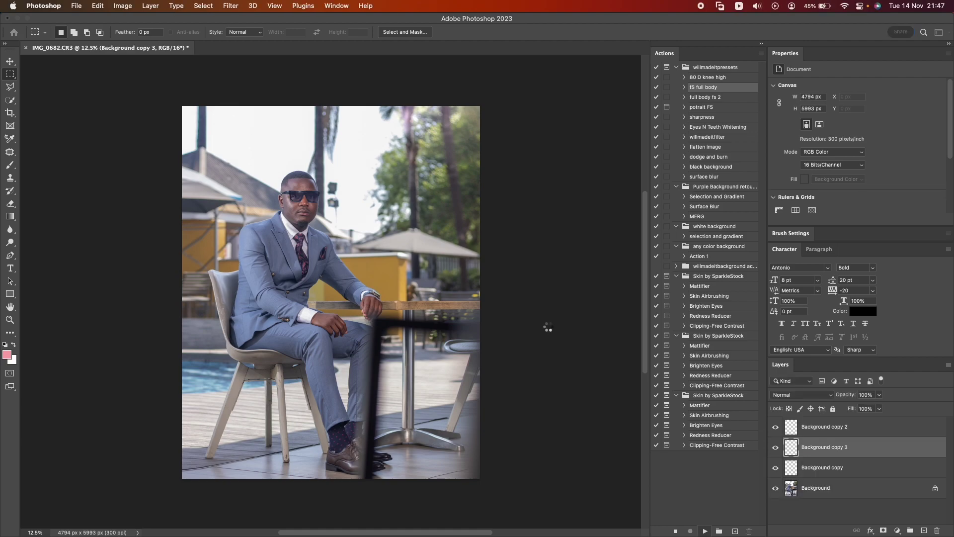
pyautogui.click(834, 470)
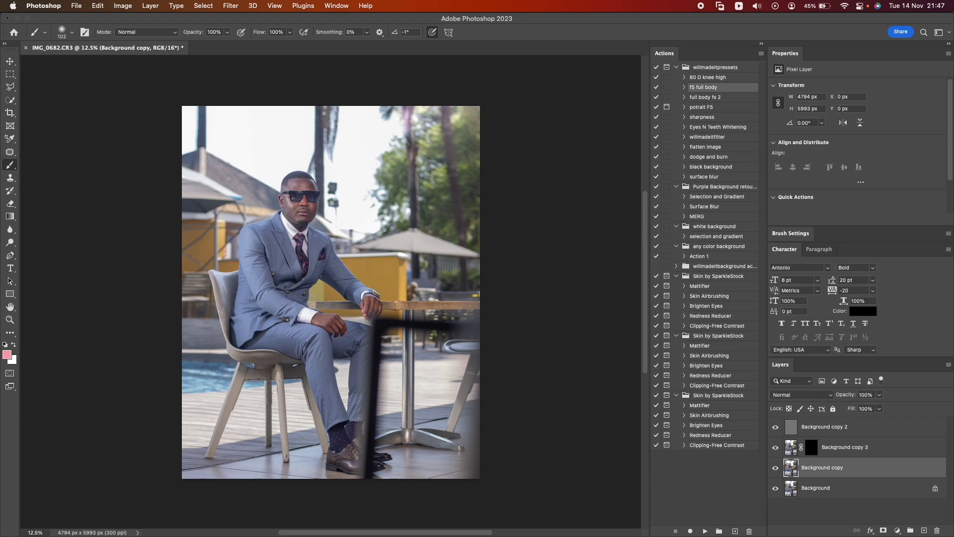
# Zoom in on the face and smooth the forehead with a clean Mixer Brush at size 125-175
pyautogui.click(10, 320)
pyautogui.moveTo(281, 178); pyautogui.dragTo(368, 176)
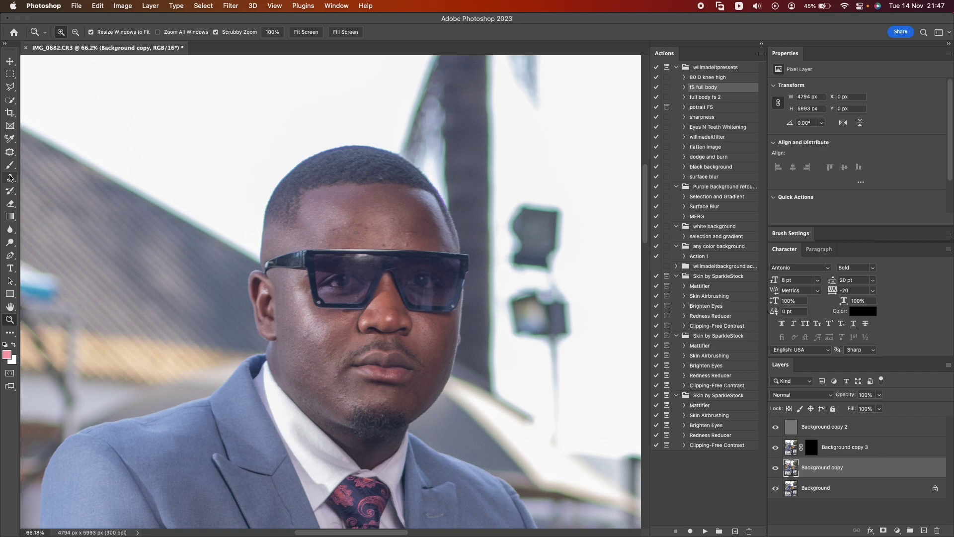
pyautogui.moveTo(10, 164); pyautogui.dragTo(52, 192)
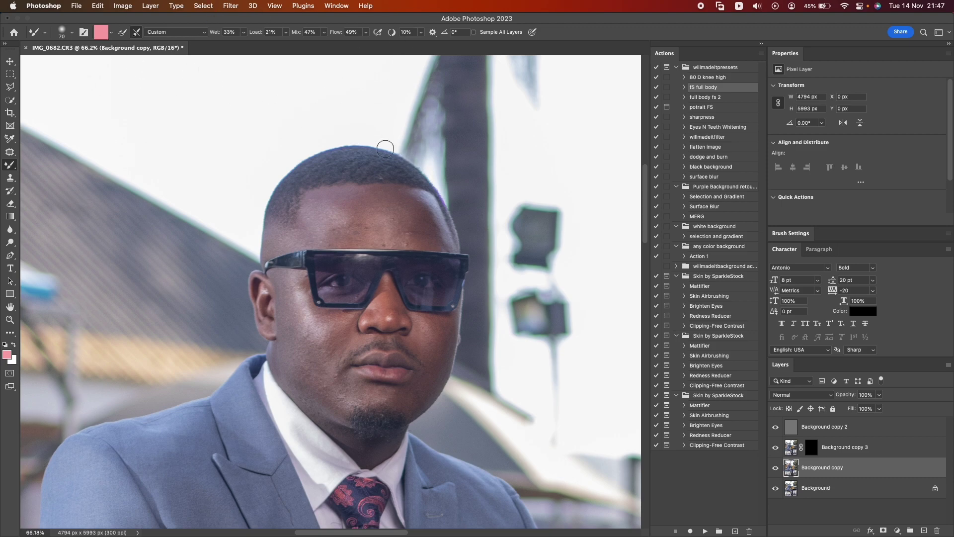
pyautogui.press(']')
pyautogui.press(']')
pyautogui.press(']')
pyautogui.click(167, 191)
pyautogui.press(']')
pyautogui.press(']')
pyautogui.press(']')
pyautogui.moveTo(302, 209)
pyautogui.mouseDown()
pyautogui.moveTo(355, 223)
pyautogui.moveTo(367, 222)
pyautogui.moveTo(355, 202)
pyautogui.moveTo(400, 205)
pyautogui.moveTo(351, 212)
pyautogui.moveTo(396, 229)
pyautogui.mouseUp()
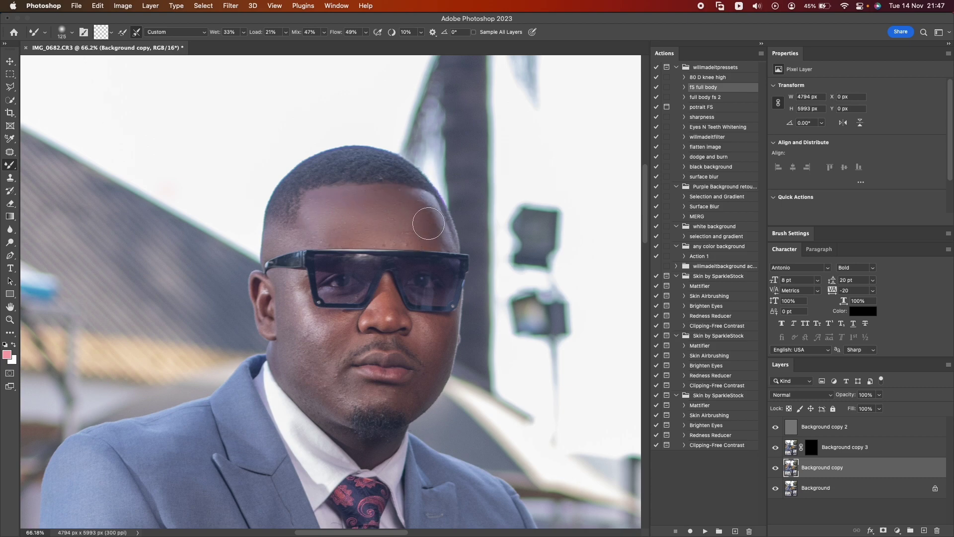
pyautogui.press('[')
pyautogui.press('[')
pyautogui.moveTo(416, 222); pyautogui.dragTo(416, 202)
# Smooth the skin from the left cheek down to the chin, adjusting brush size between 90 and 150
pyautogui.scroll(-3, 293, 251)
pyautogui.press(']')
pyautogui.moveTo(294, 261)
pyautogui.mouseDown()
pyautogui.moveTo(296, 246)
pyautogui.moveTo(298, 298)
pyautogui.moveTo(332, 350)
pyautogui.mouseUp()
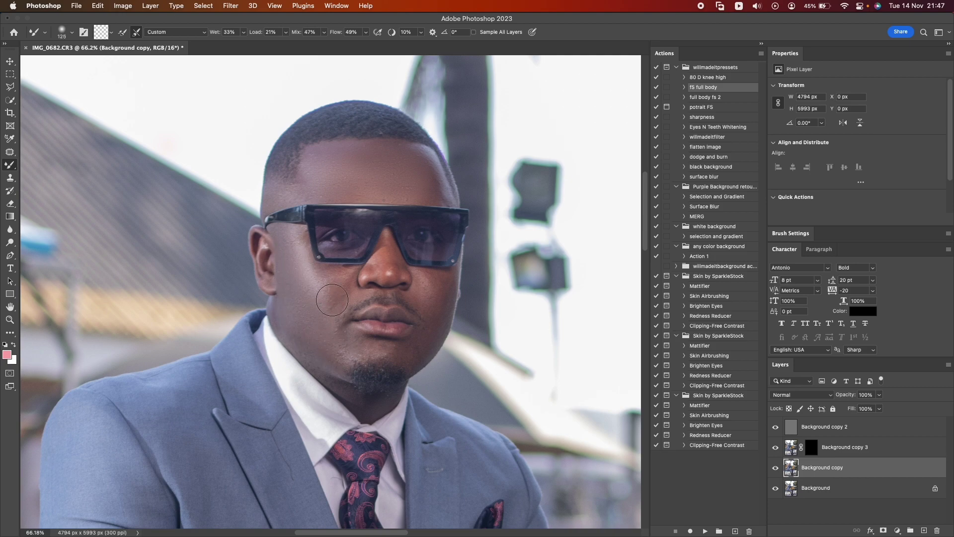
pyautogui.press('[')
pyautogui.press('[')
pyautogui.press(']')
pyautogui.press('[')
pyautogui.press('[')
pyautogui.press(']')
pyautogui.press(']')
pyautogui.press('[')
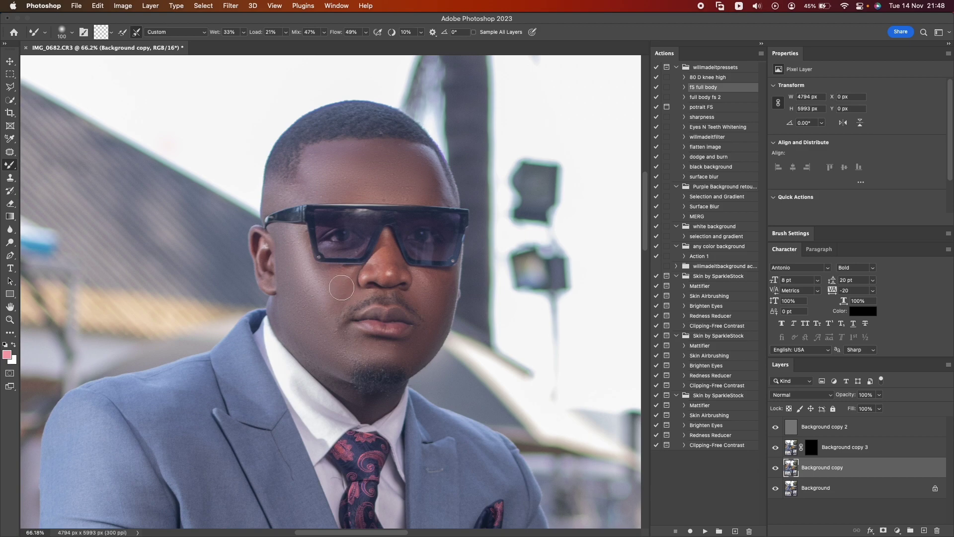
pyautogui.press(']')
# Smooth the backs of both hands, then zoom out to the whole photo
pyautogui.scroll(-10, 433, 318)
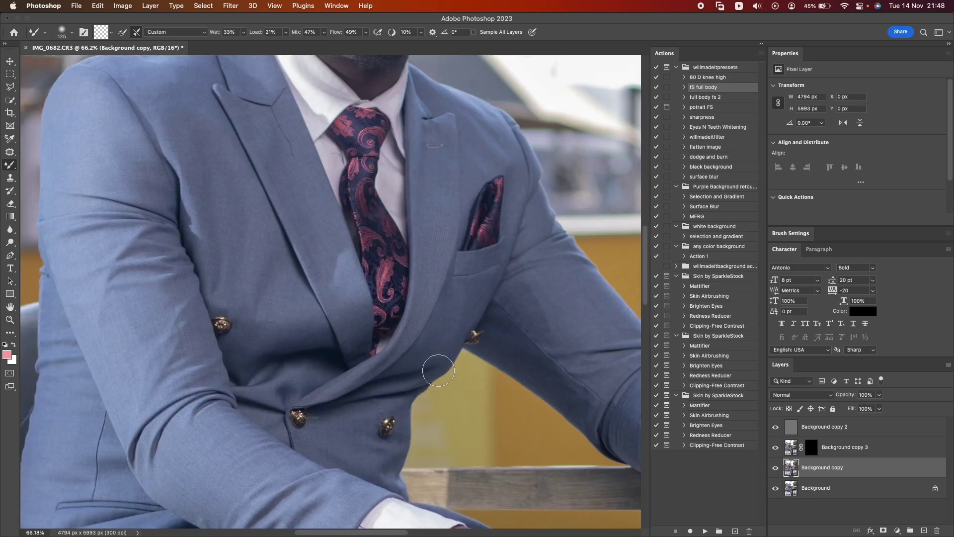
pyautogui.moveTo(465, 359)
pyautogui.mouseDown()
pyautogui.moveTo(480, 378)
pyautogui.moveTo(496, 351)
pyautogui.moveTo(454, 349)
pyautogui.moveTo(541, 357)
pyautogui.moveTo(540, 388)
pyautogui.moveTo(530, 380)
pyautogui.moveTo(495, 398)
pyautogui.moveTo(550, 347)
pyautogui.mouseUp()
pyautogui.hscroll(5, 525, 343)
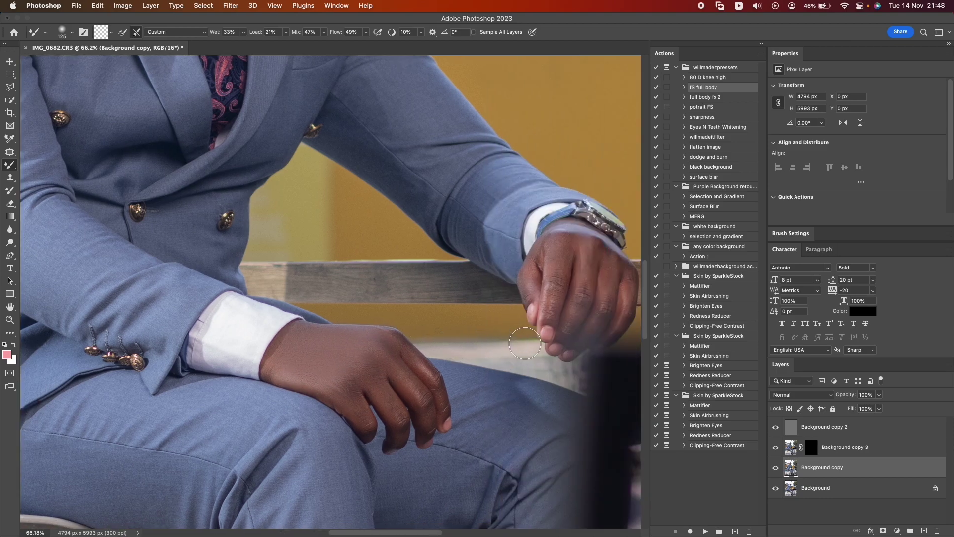
pyautogui.hscroll(5, 525, 343)
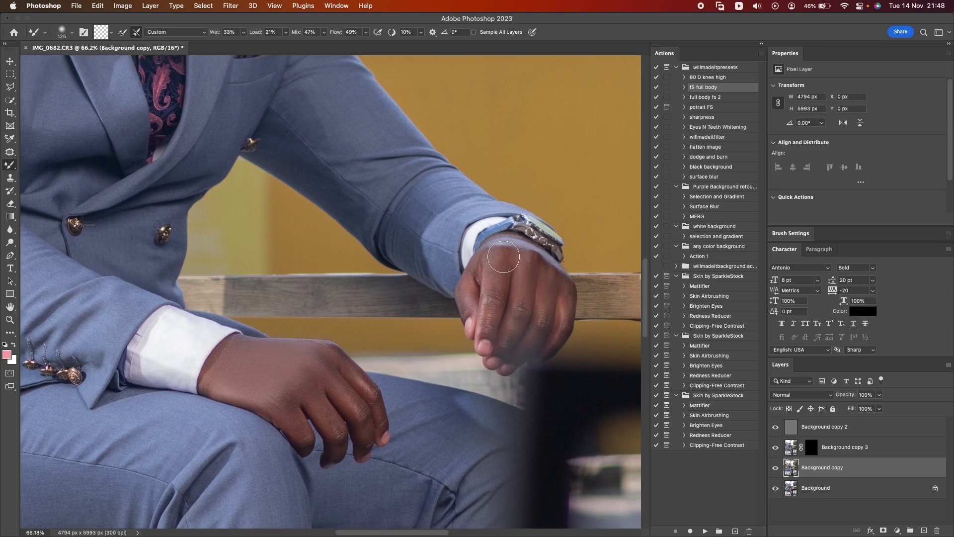
pyautogui.moveTo(504, 257); pyautogui.dragTo(486, 262)
pyautogui.press('super+minus')
pyautogui.press('super+minus')
pyautogui.press('super+minus')
pyautogui.press('super+minus')
pyautogui.press('super+minus')
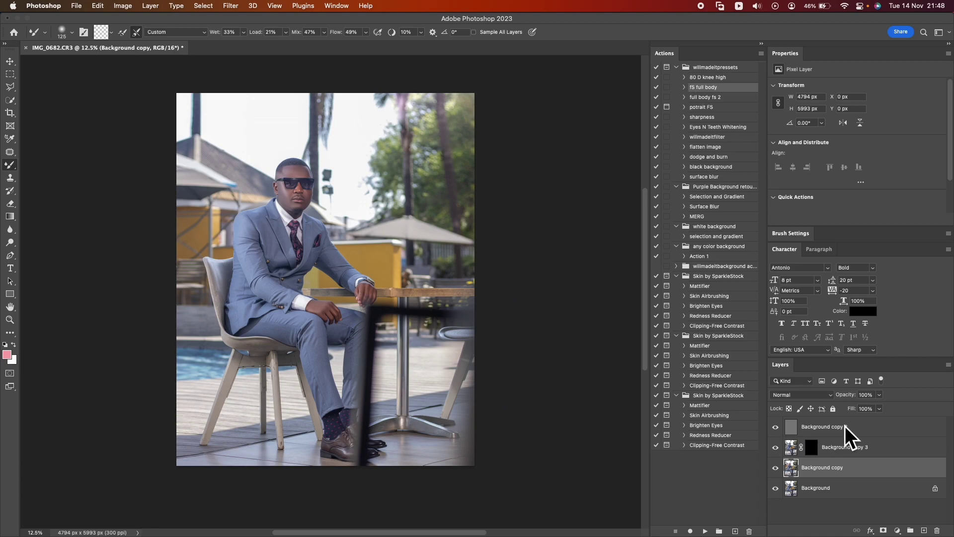
# Run the 'sharpness' action on Background copy 2
pyautogui.click(828, 432)
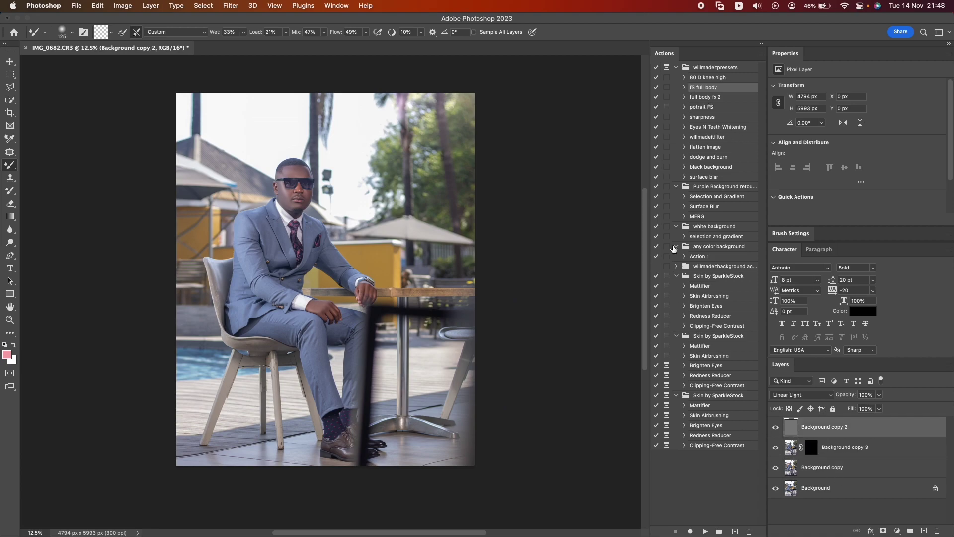
pyautogui.click(702, 118)
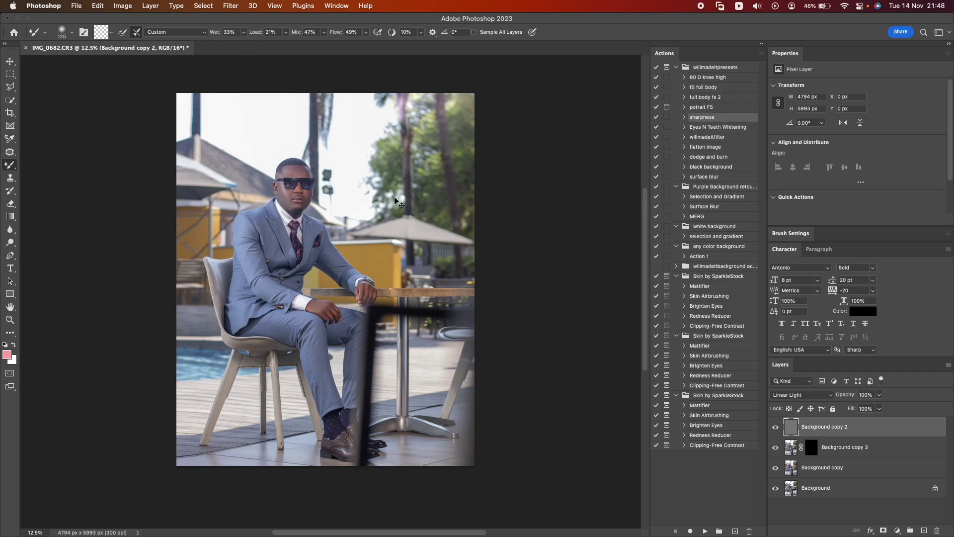
pyautogui.scroll(10, 395, 201)
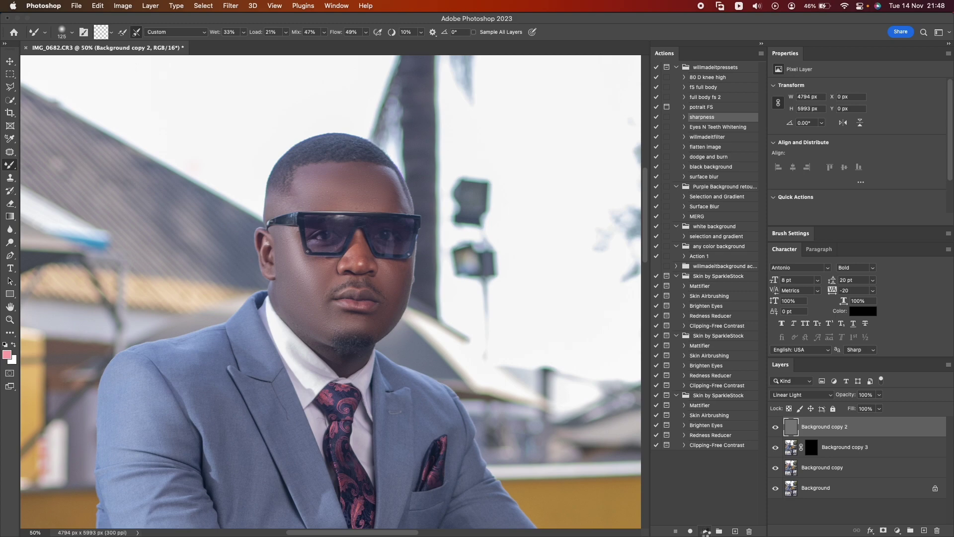
pyautogui.click(706, 531)
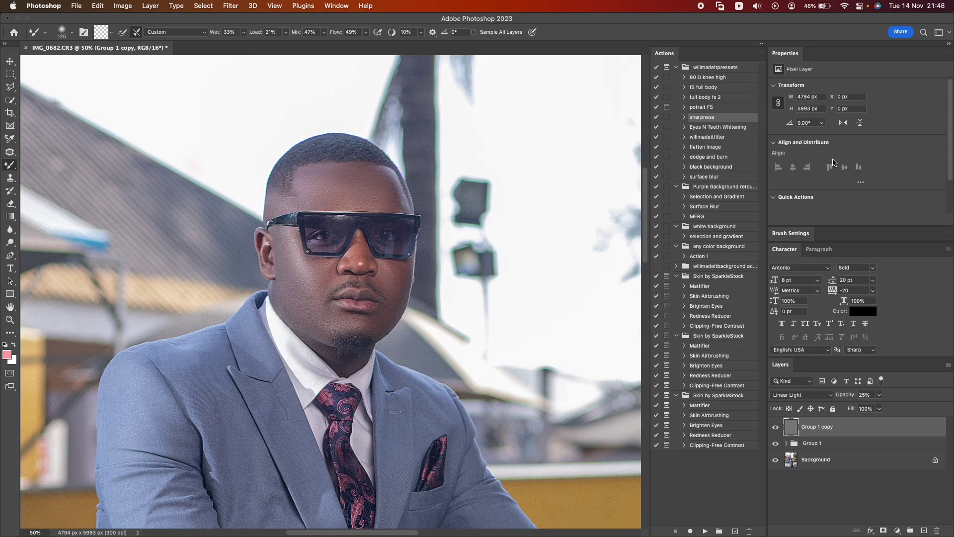
pyautogui.press('super+minus')
pyautogui.press('super+minus')
pyautogui.press('super+minus')
pyautogui.press('super+minus')
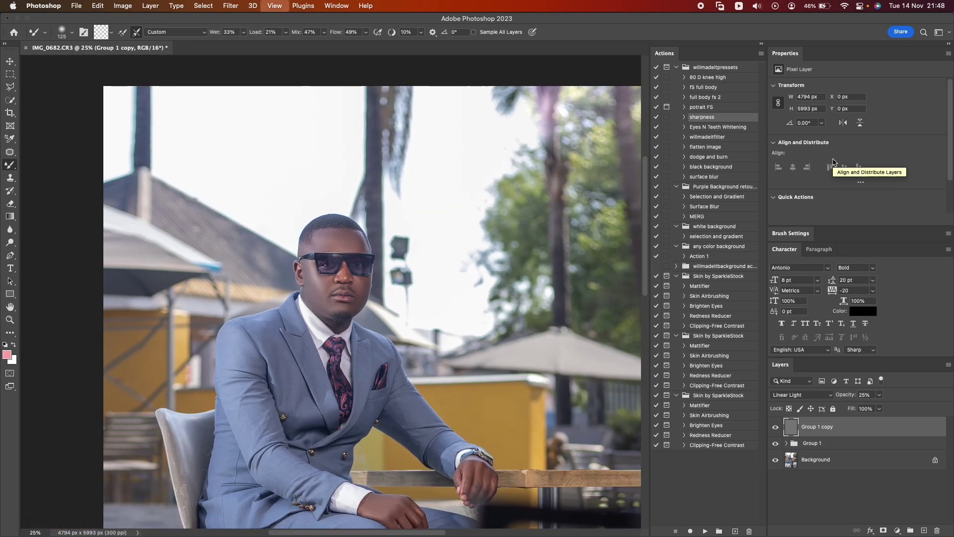
pyautogui.scroll(-3, 389, 246)
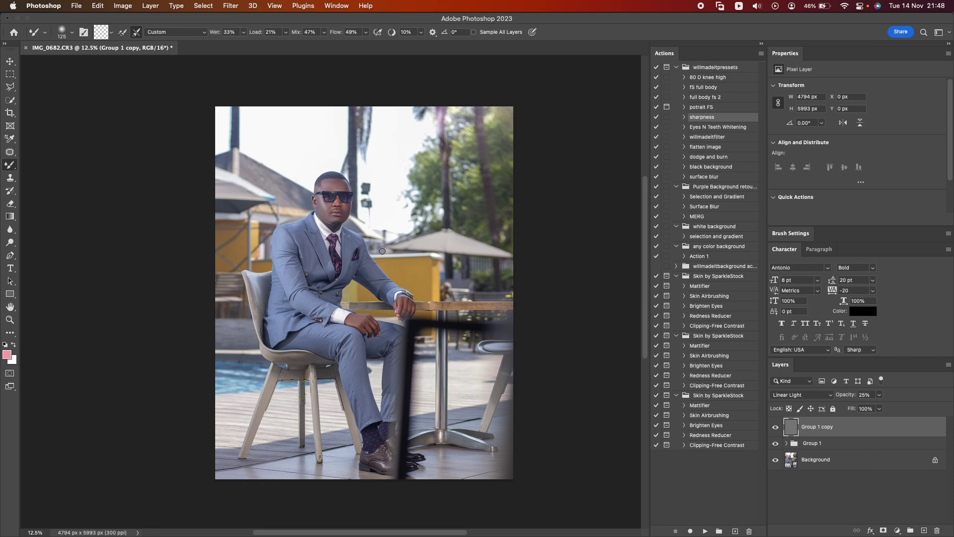
# Merge all layers into Background and duplicate it as Background copy
pyautogui.keyDown('shift'); pyautogui.click(865, 444); pyautogui.keyUp('shift')
pyautogui.keyDown('shift'); pyautogui.click(865, 459); pyautogui.keyUp('shift')
pyautogui.rightClick(865, 459)
pyautogui.click(878, 479)
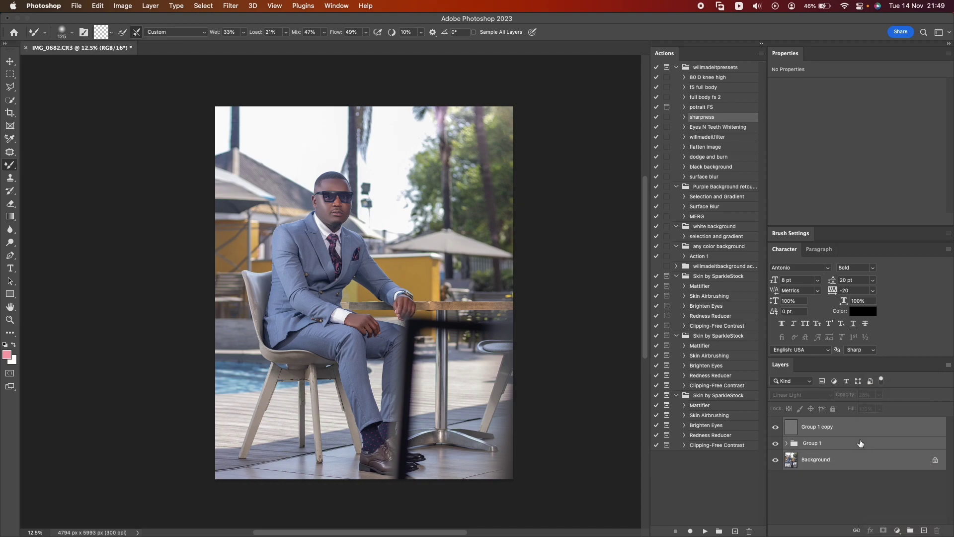
pyautogui.moveTo(838, 429); pyautogui.dragTo(925, 530)
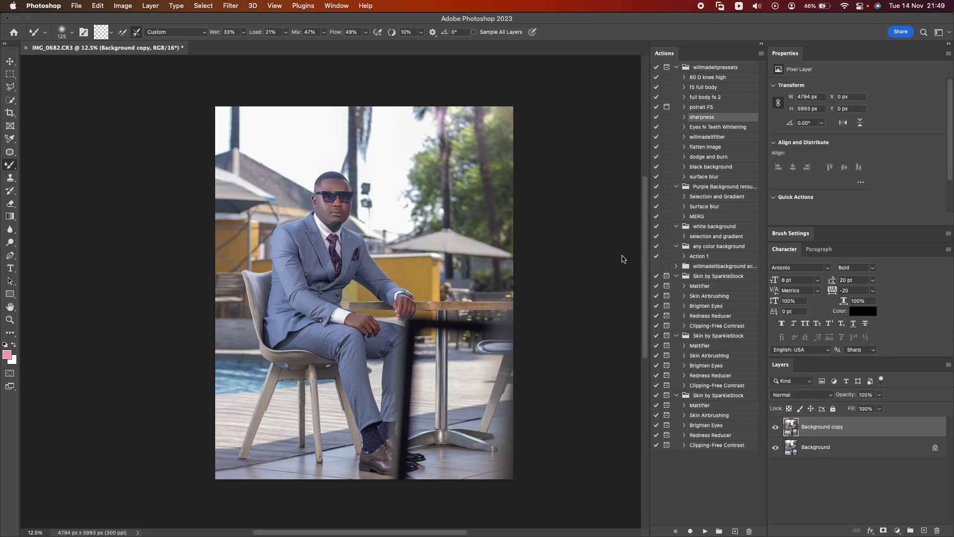
pyautogui.click(91, 6)
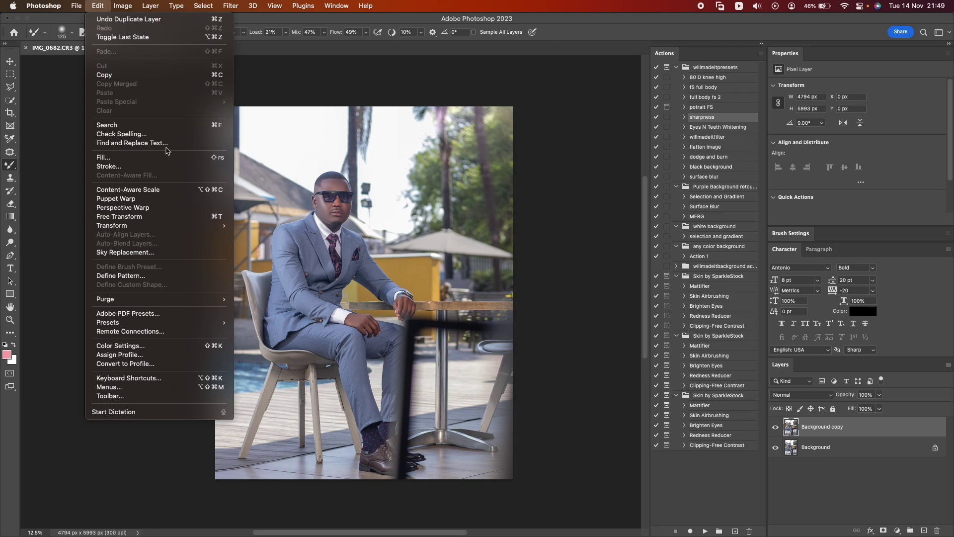
# Open Sky Replacement and try several Blue Skies presets
pyautogui.click(138, 254)
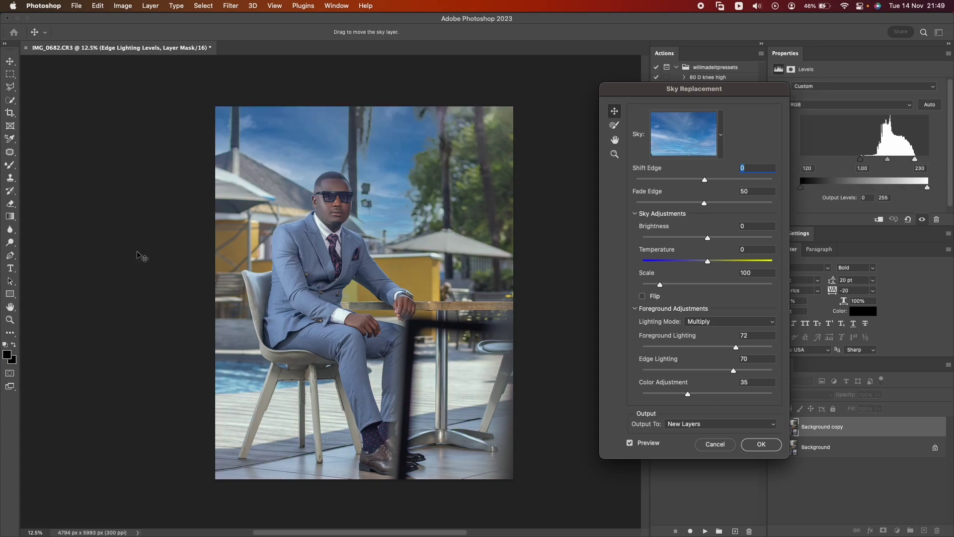
pyautogui.click(721, 133)
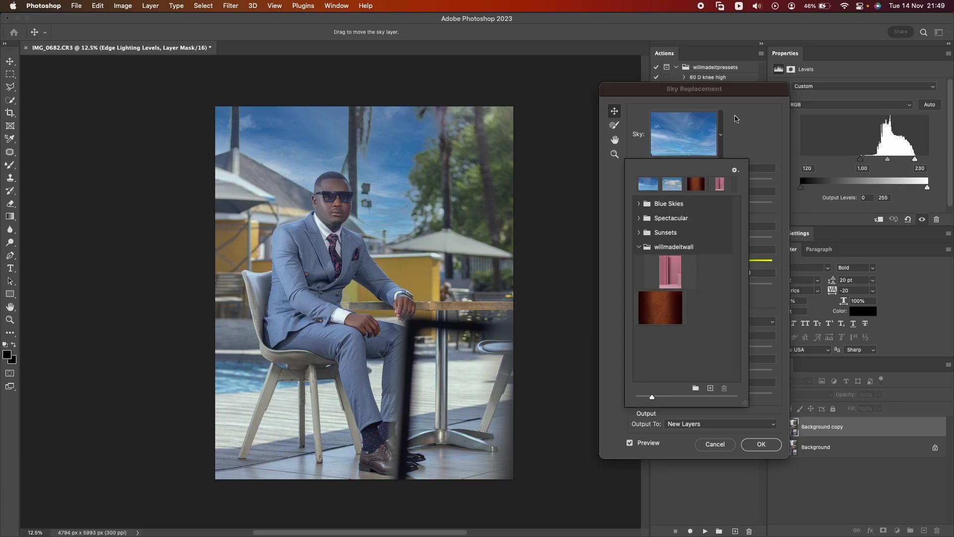
pyautogui.click(640, 204)
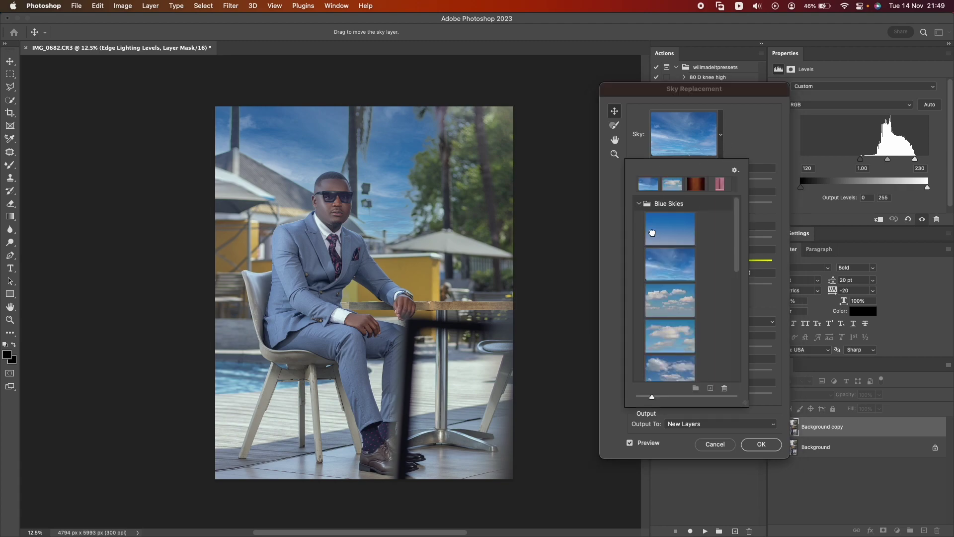
pyautogui.click(668, 304)
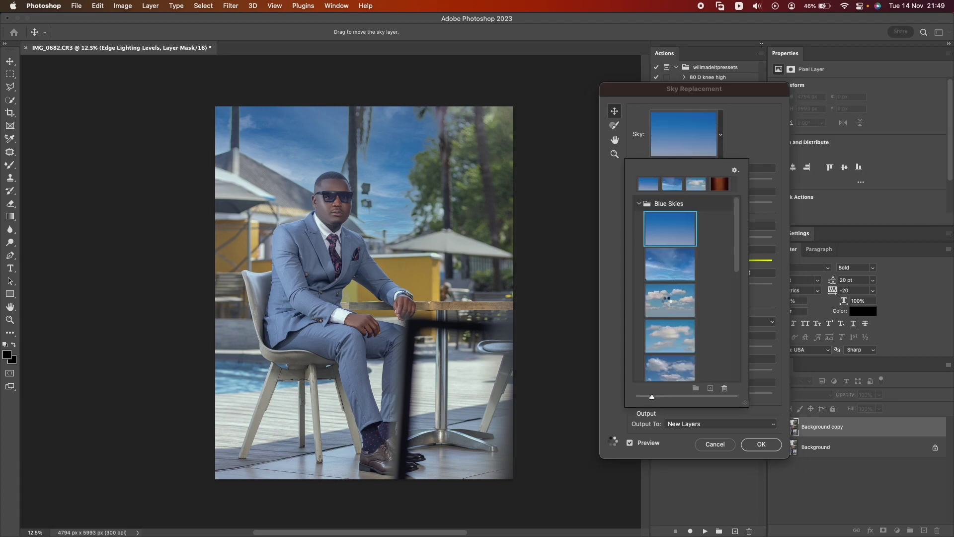
pyautogui.click(670, 344)
pyautogui.click(671, 361)
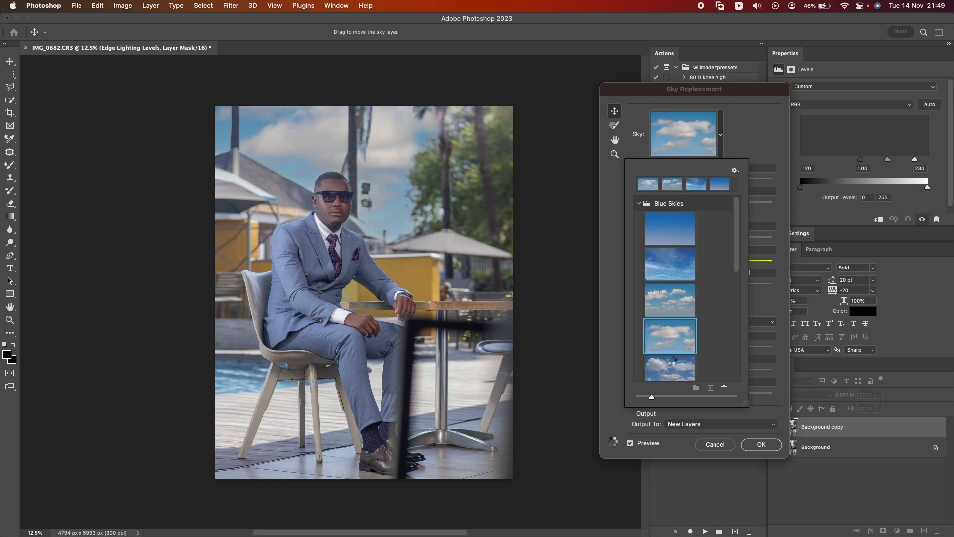
pyautogui.scroll(-2, 671, 359)
pyautogui.click(673, 332)
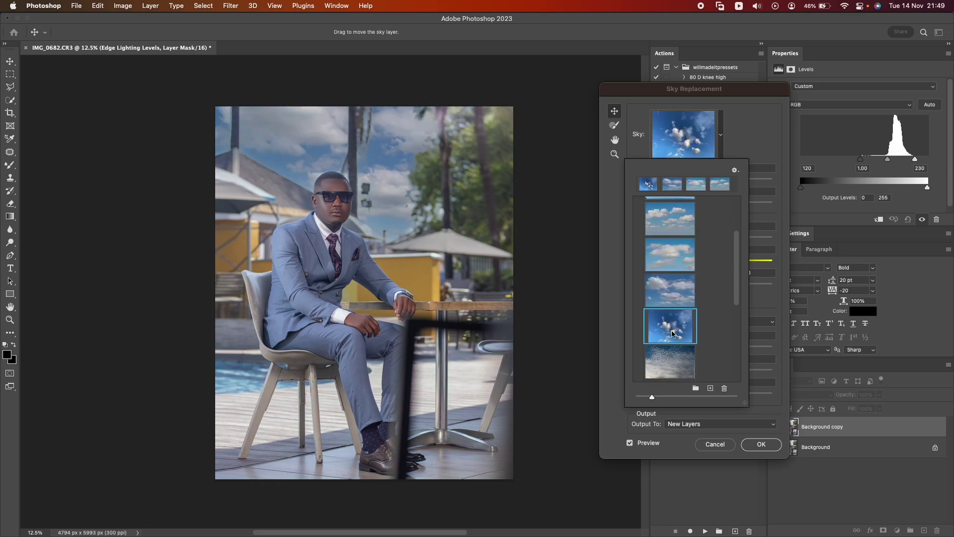
pyautogui.scroll(-1, 674, 335)
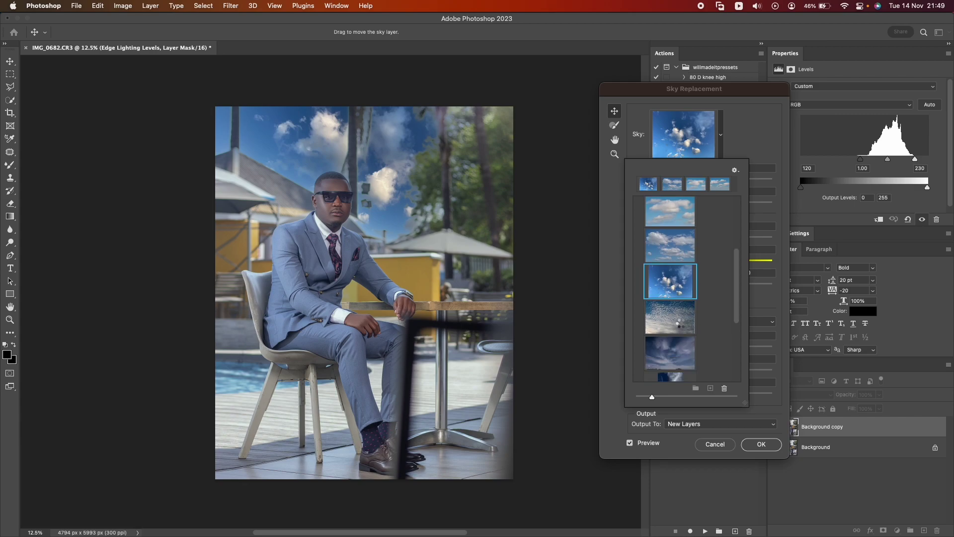
pyautogui.click(679, 322)
pyautogui.scroll(5, 671, 323)
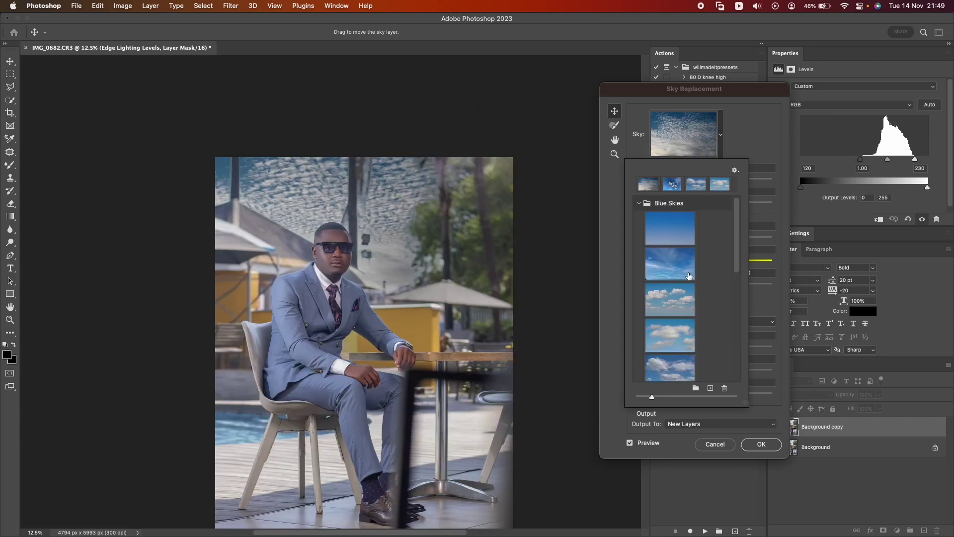
# Choose the deep blue sky with streaky clouds and apply the replacement
pyautogui.click(659, 256)
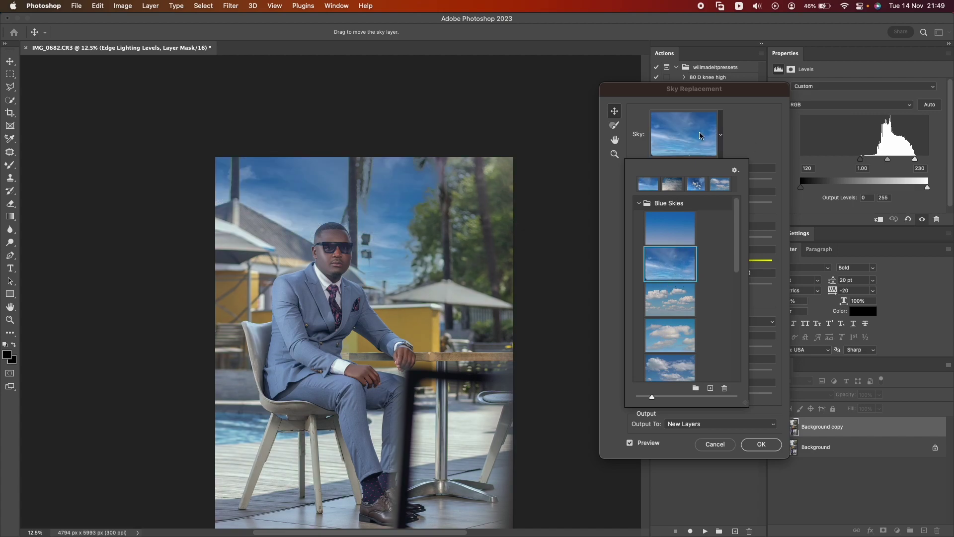
pyautogui.click(759, 118)
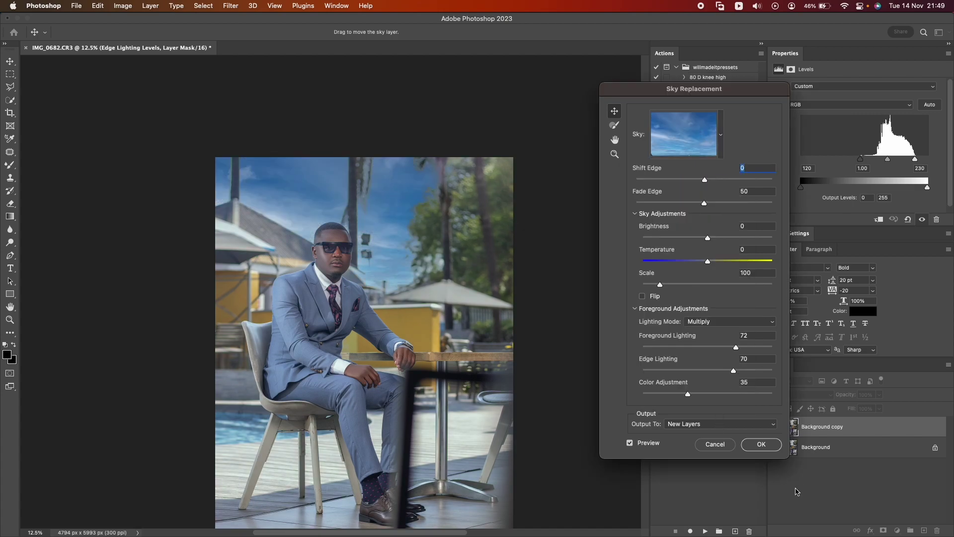
pyautogui.click(763, 449)
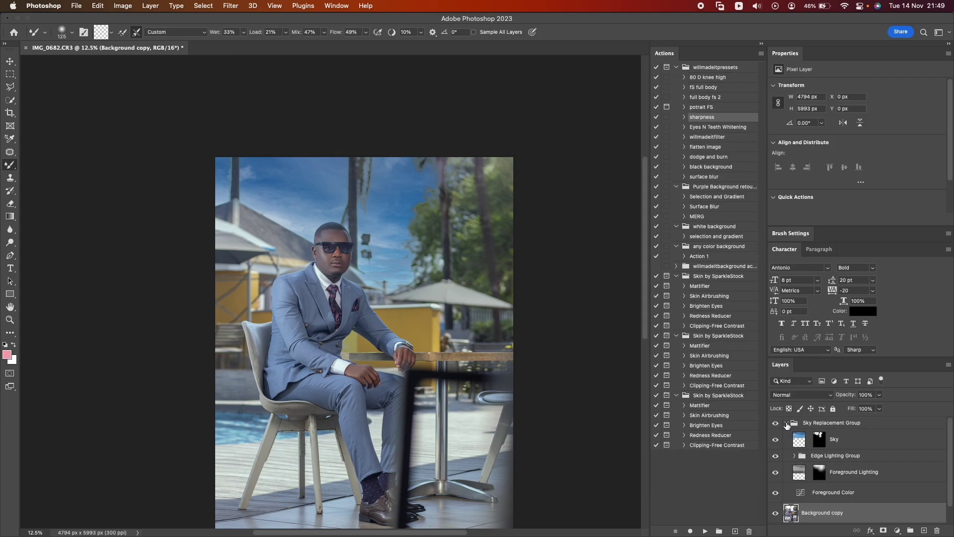
# Collapse the Sky Replacement Group and merge Background copy into it
pyautogui.click(786, 424)
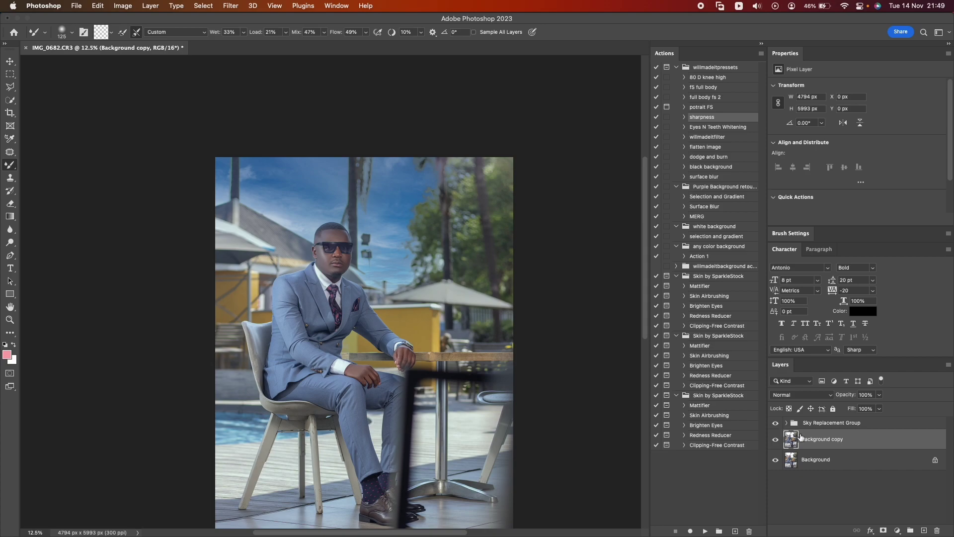
pyautogui.click(831, 423)
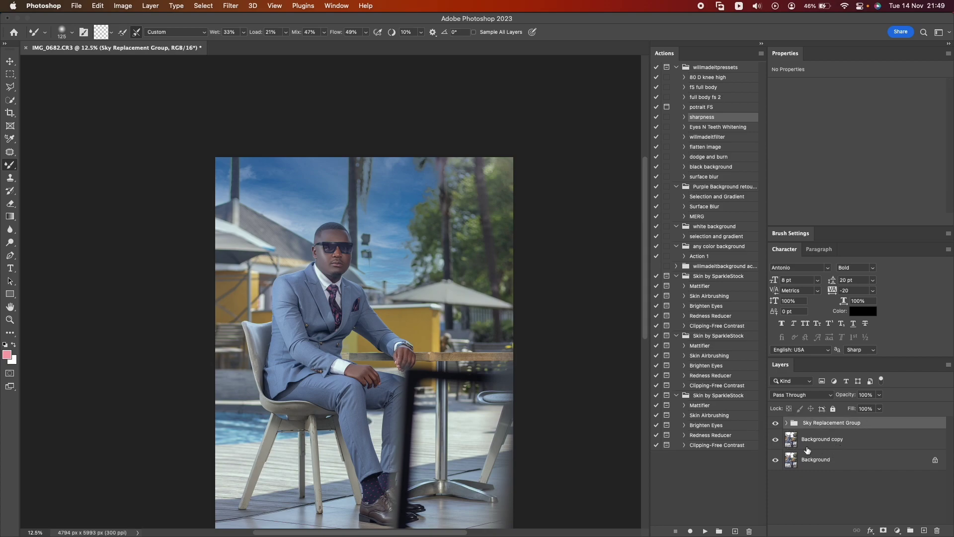
pyautogui.rightClick(839, 447)
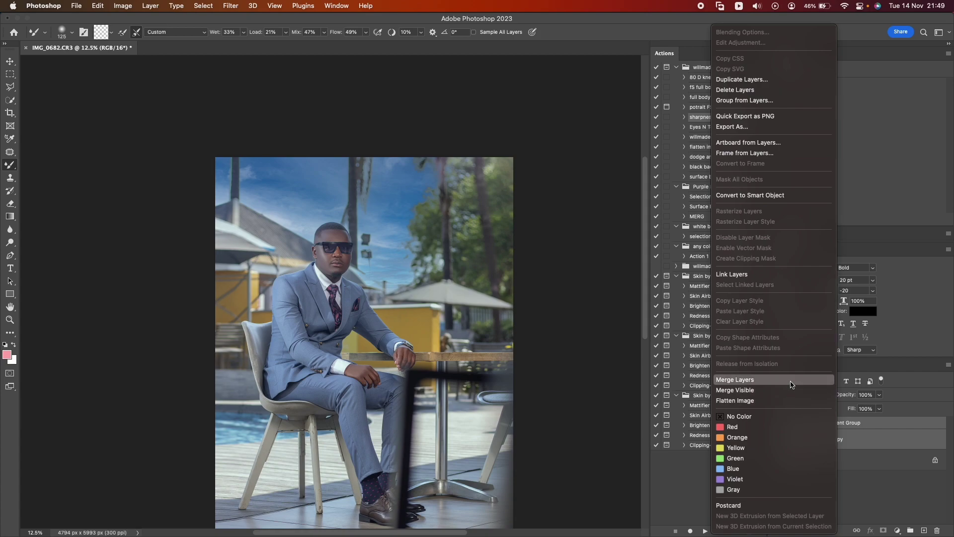
pyautogui.click(826, 344)
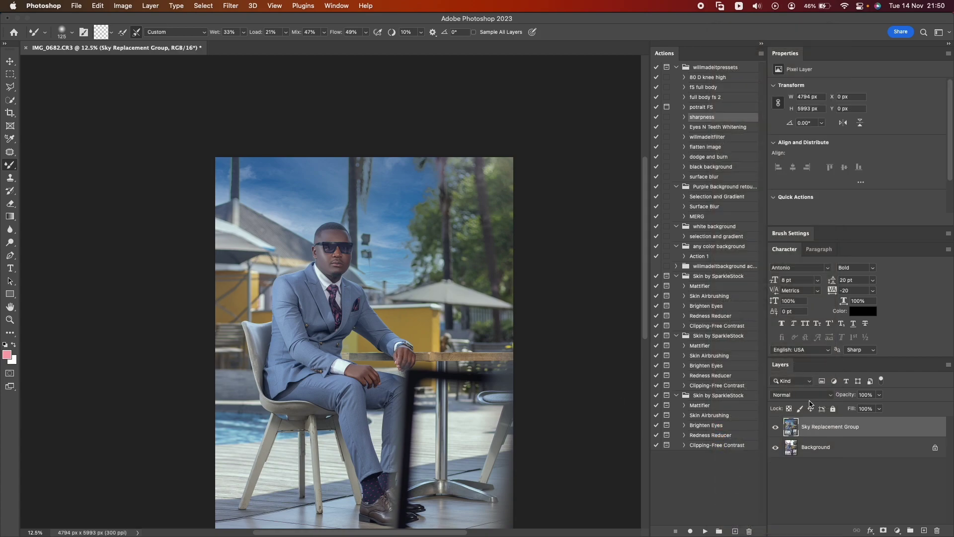
# Toggle the merged sky layer on and off to compare, leaving it hidden
pyautogui.click(775, 427)
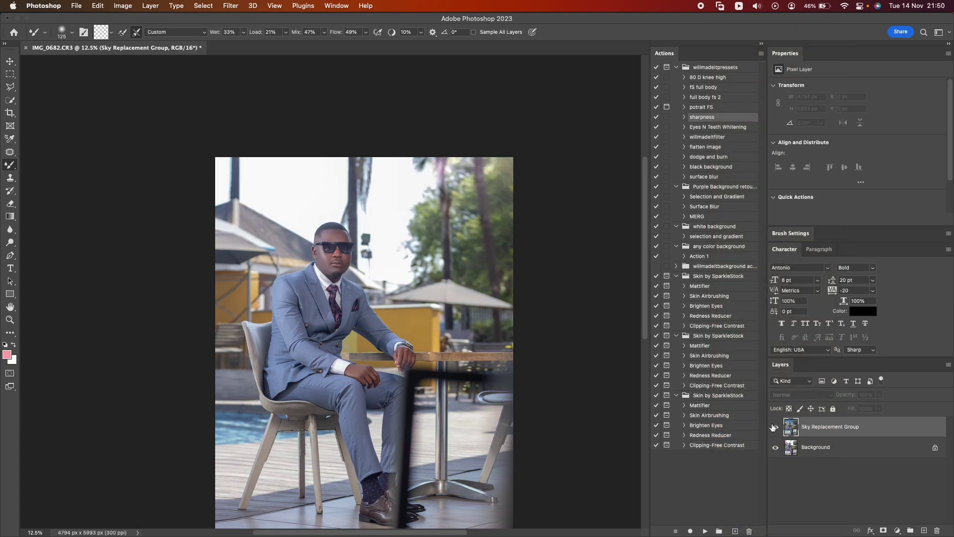
pyautogui.click(776, 427)
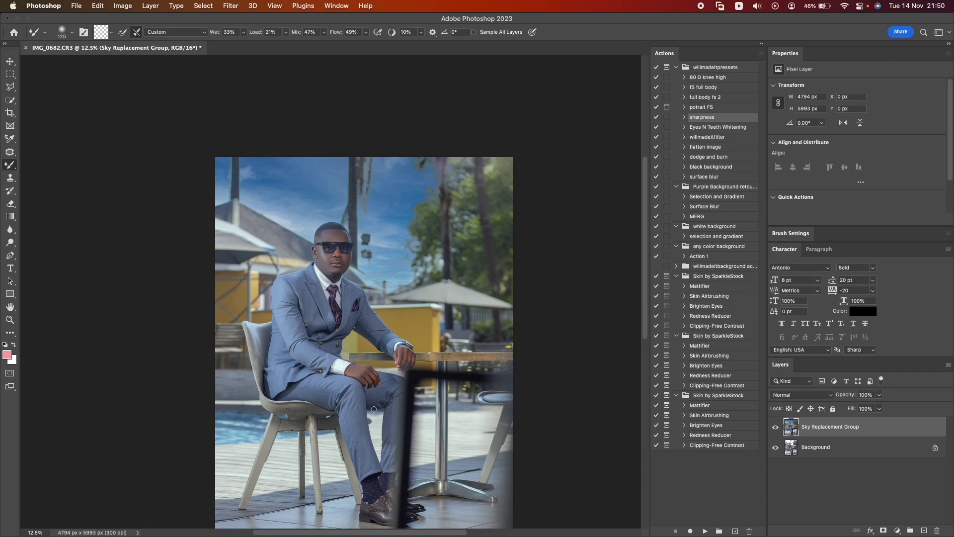
pyautogui.click(775, 427)
pyautogui.click(776, 427)
pyautogui.click(776, 427)
pyautogui.click(775, 427)
pyautogui.click(774, 431)
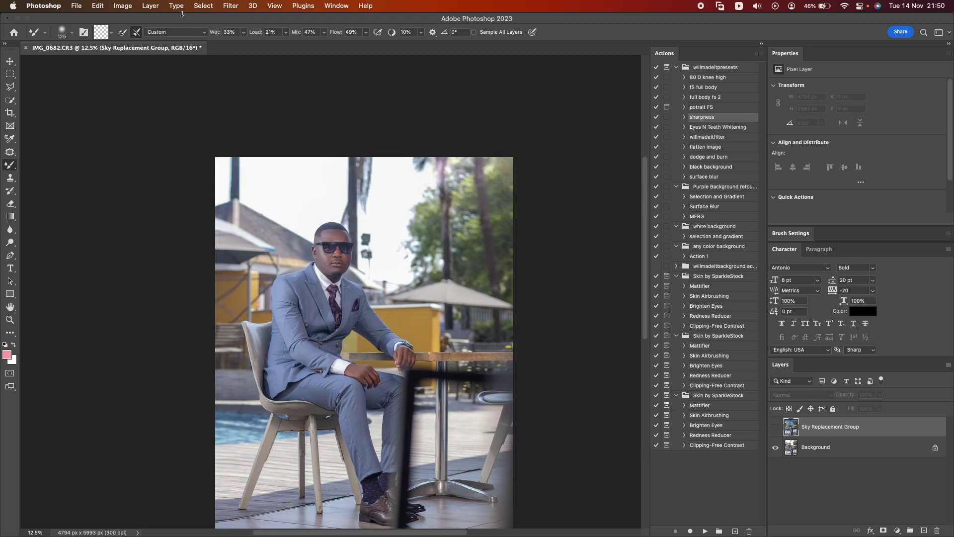
# Select the man on the Background layer with Select > Subject
pyautogui.click(204, 5)
pyautogui.click(187, 31)
pyautogui.click(204, 5)
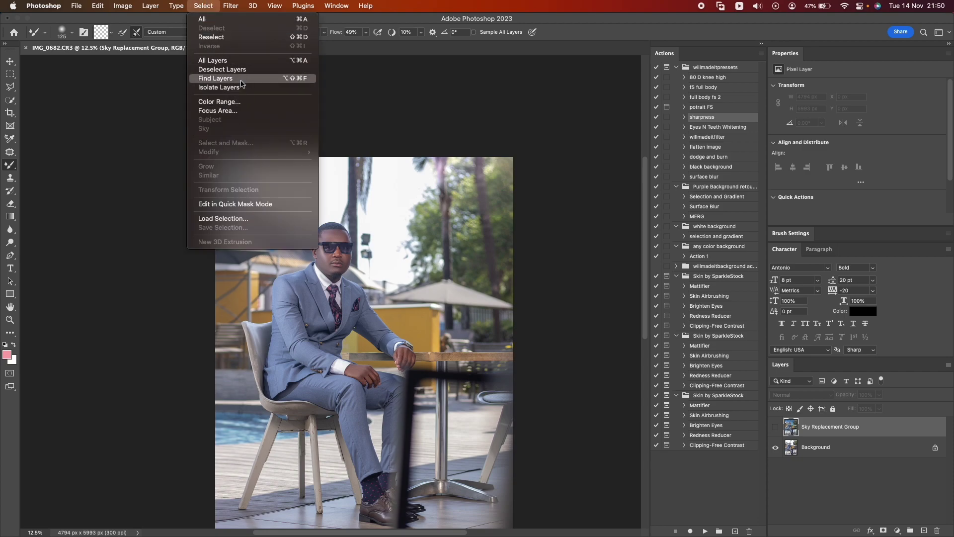
pyautogui.click(805, 445)
pyautogui.click(814, 450)
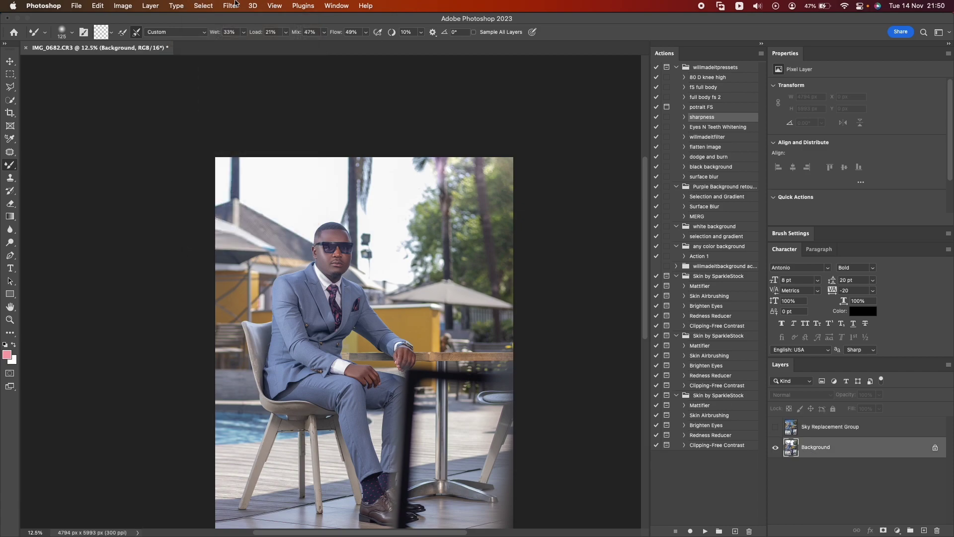
pyautogui.click(197, 7)
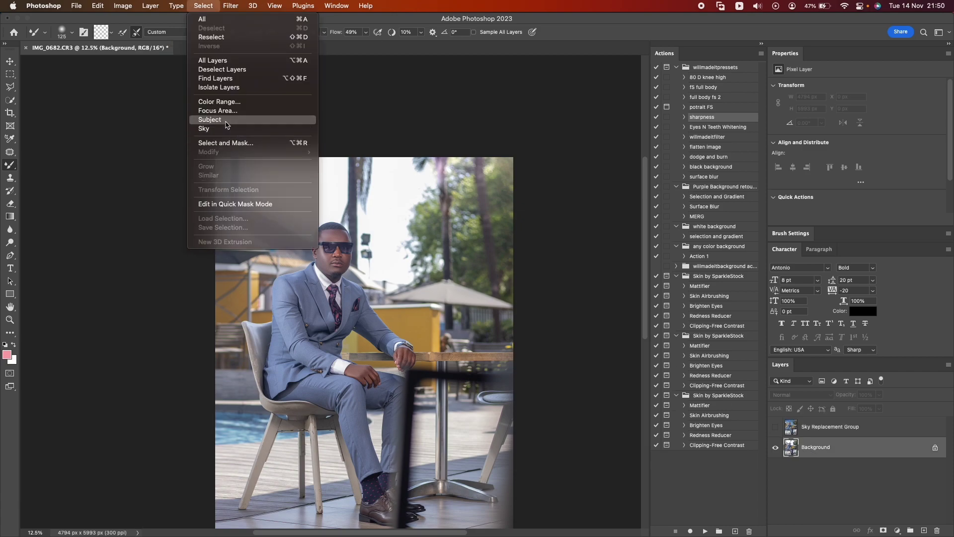
pyautogui.click(210, 120)
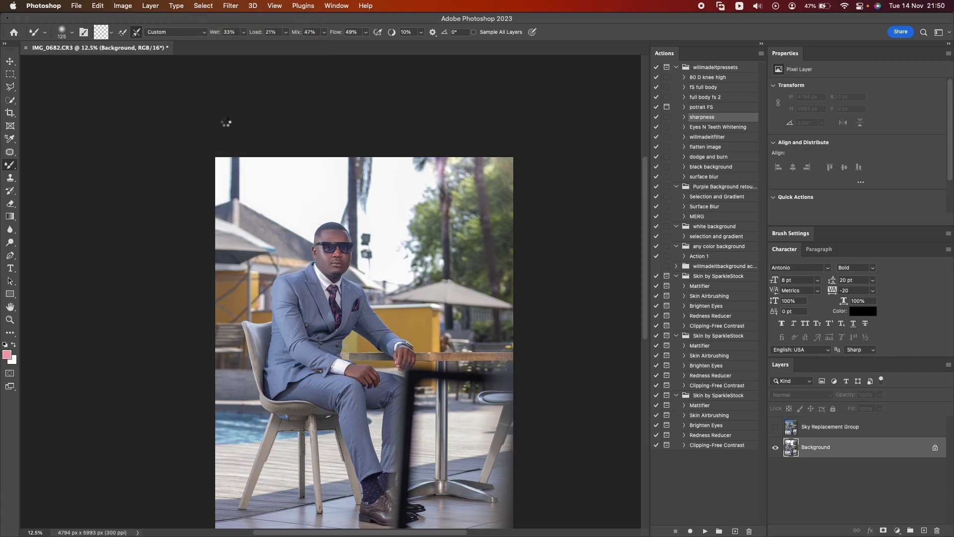
# Show the Sky Replacement Group and give it a layer mask from the man selection
pyautogui.click(776, 427)
pyautogui.click(834, 427)
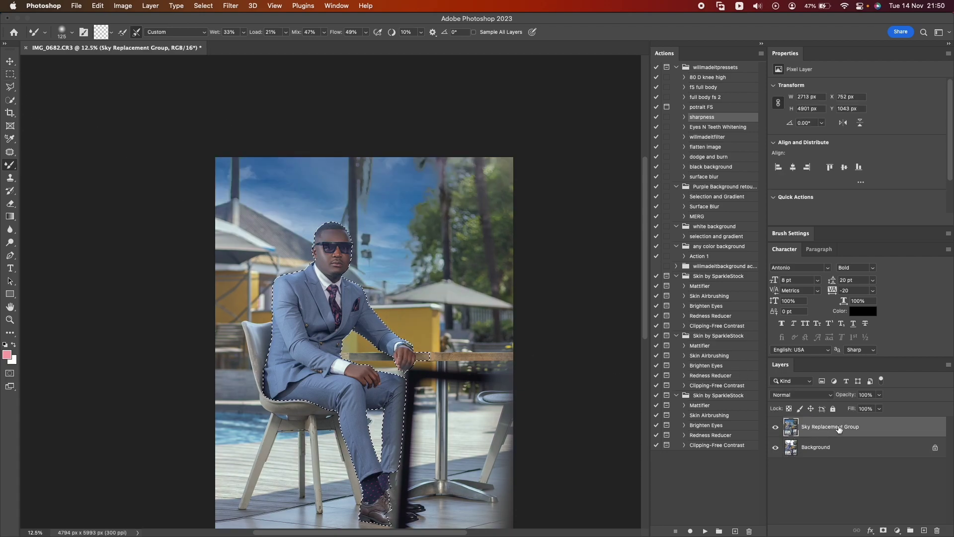
pyautogui.click(884, 531)
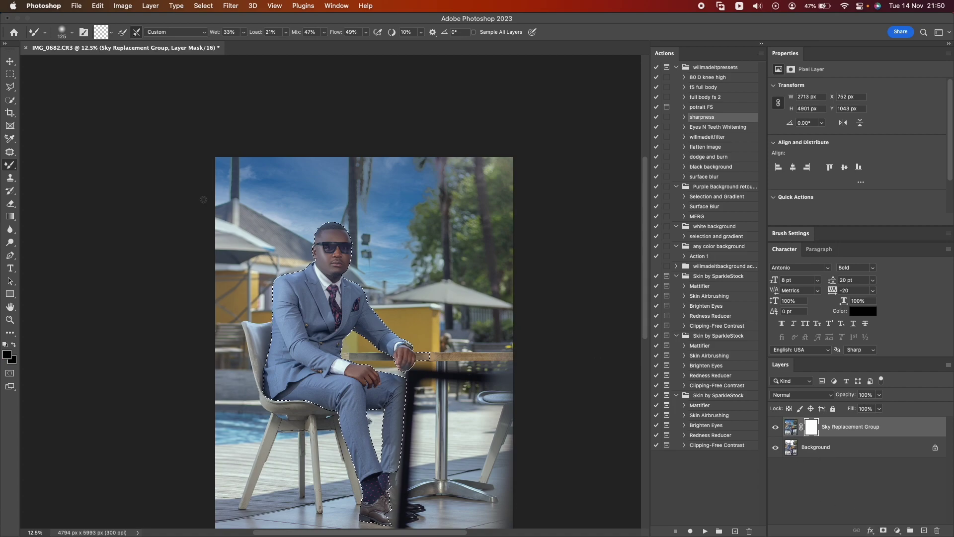
# Paint black over the man on the mask with a 1040 px brush, then reselect Background
pyautogui.click(10, 165)
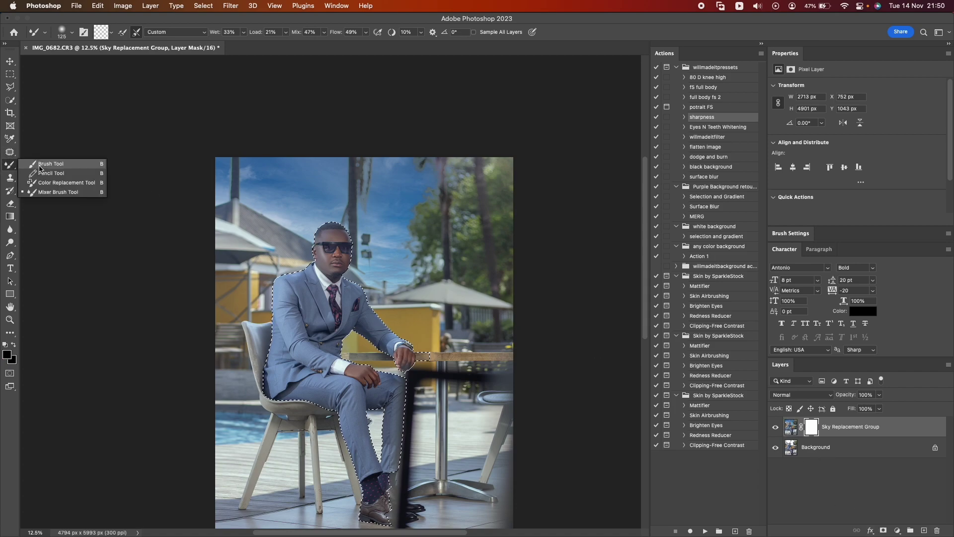
pyautogui.click(40, 165)
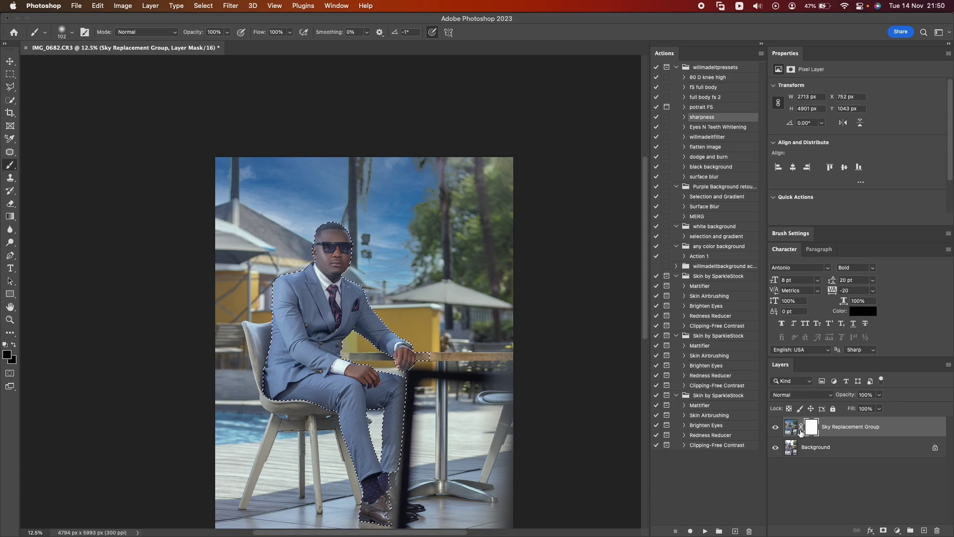
pyautogui.click(59, 37)
pyautogui.moveTo(87, 63); pyautogui.dragTo(119, 64)
pyautogui.click(333, 218)
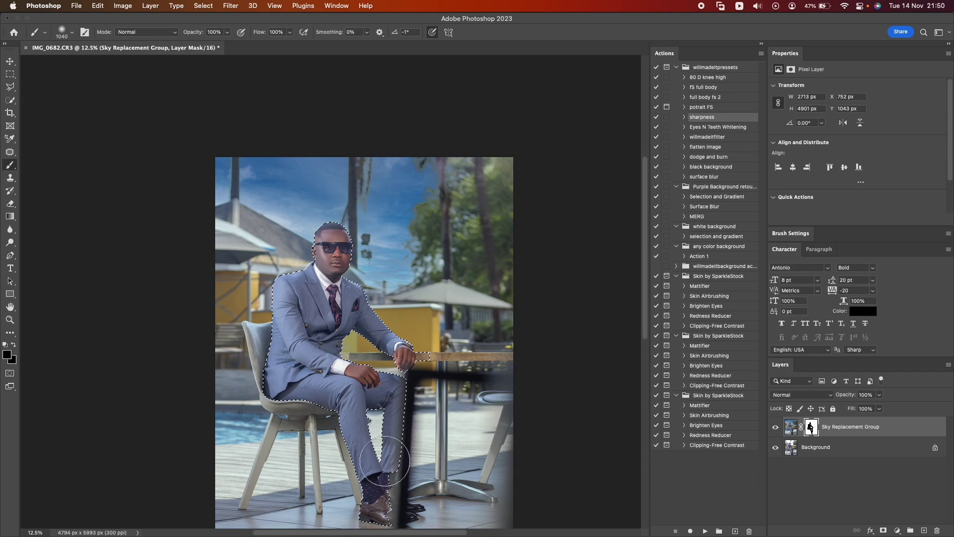
pyautogui.press('super+d')
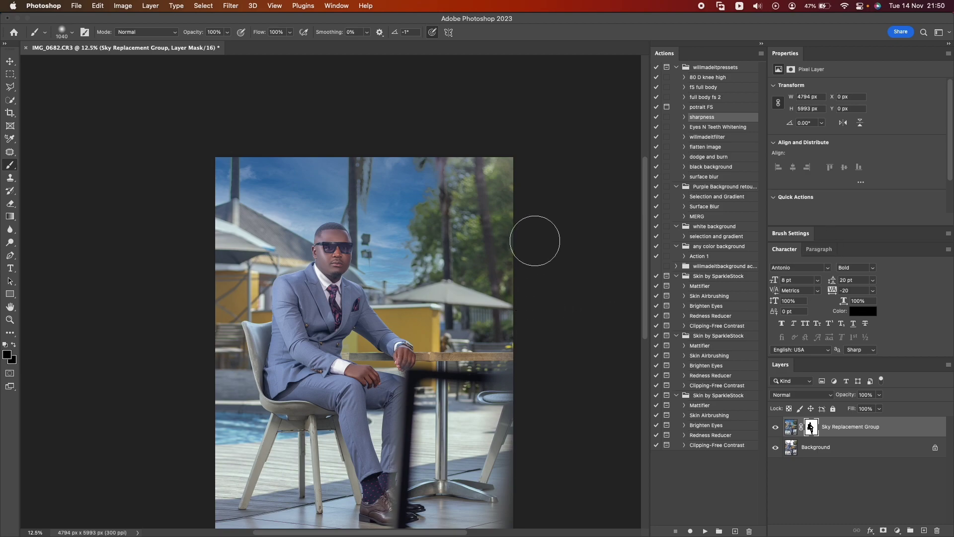
pyautogui.press('super+shift+d')
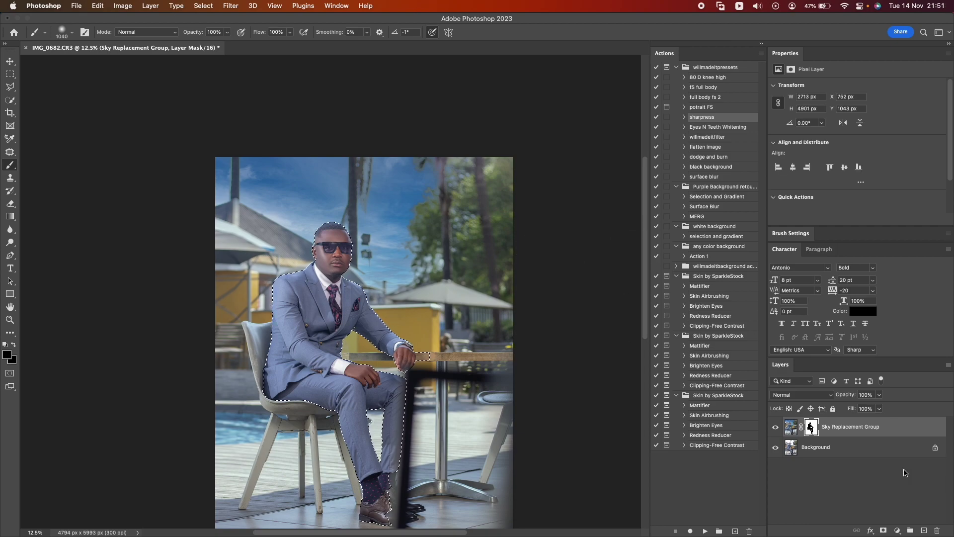
pyautogui.click(854, 448)
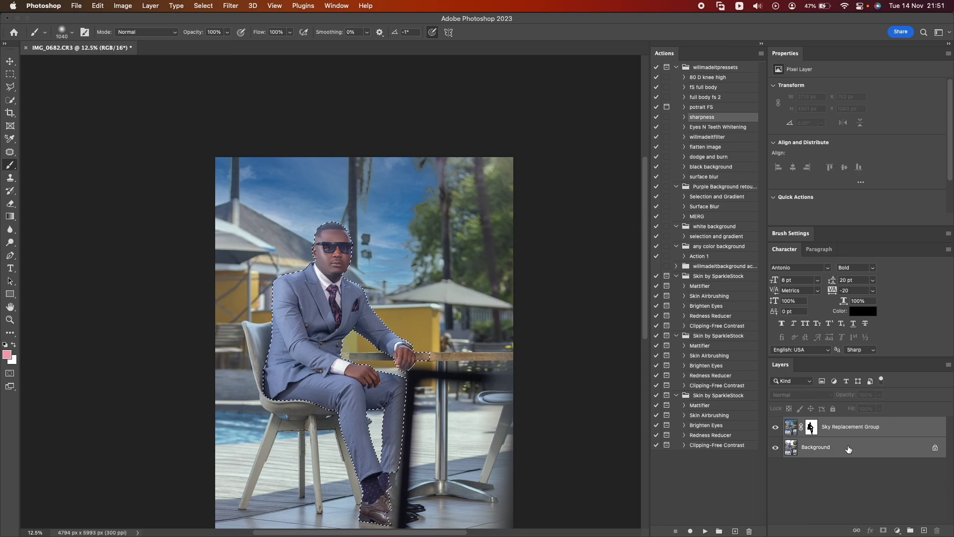
# Merge the sky group down into Background and duplicate the Background layer
pyautogui.rightClick(855, 449)
pyautogui.click(875, 478)
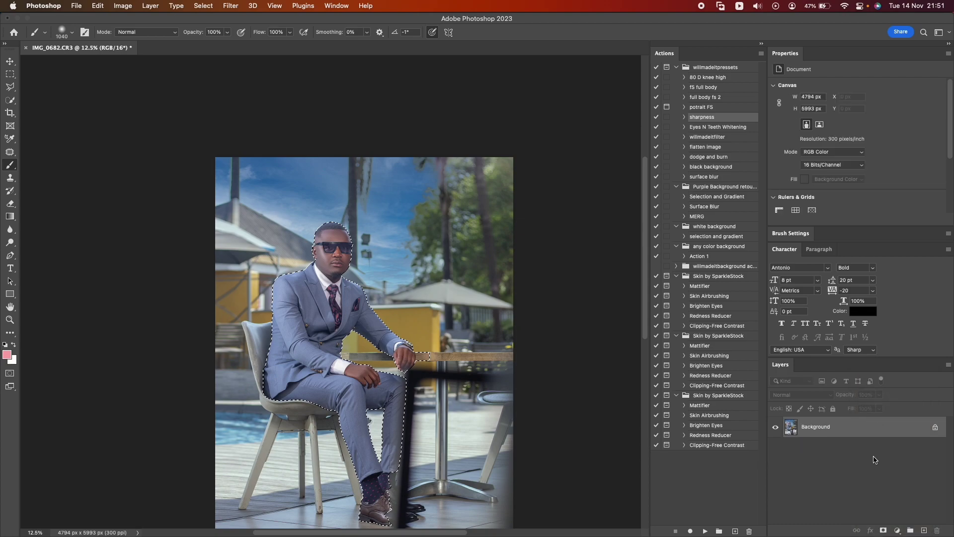
pyautogui.moveTo(855, 429); pyautogui.dragTo(926, 530)
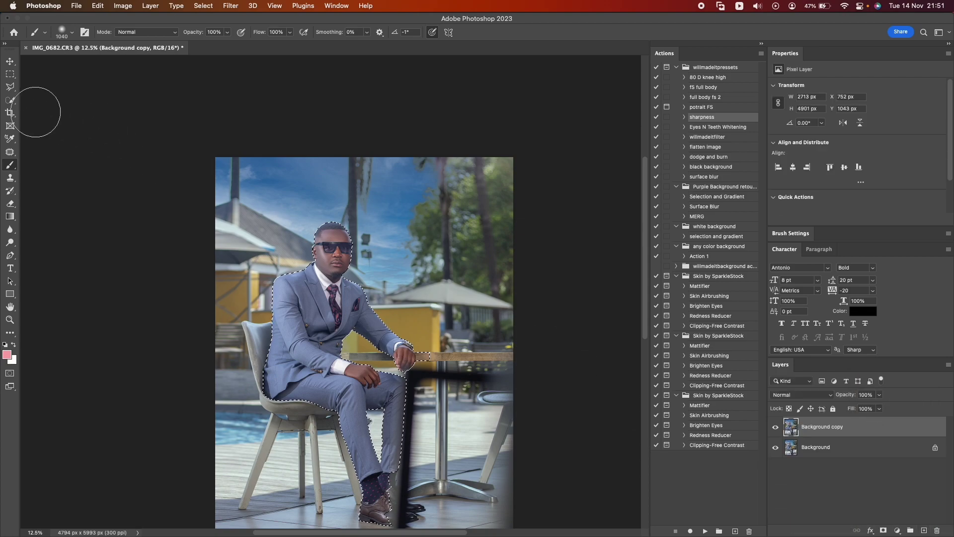
# Invert the man selection with Quick Selection so only the background is selected
pyautogui.click(15, 103)
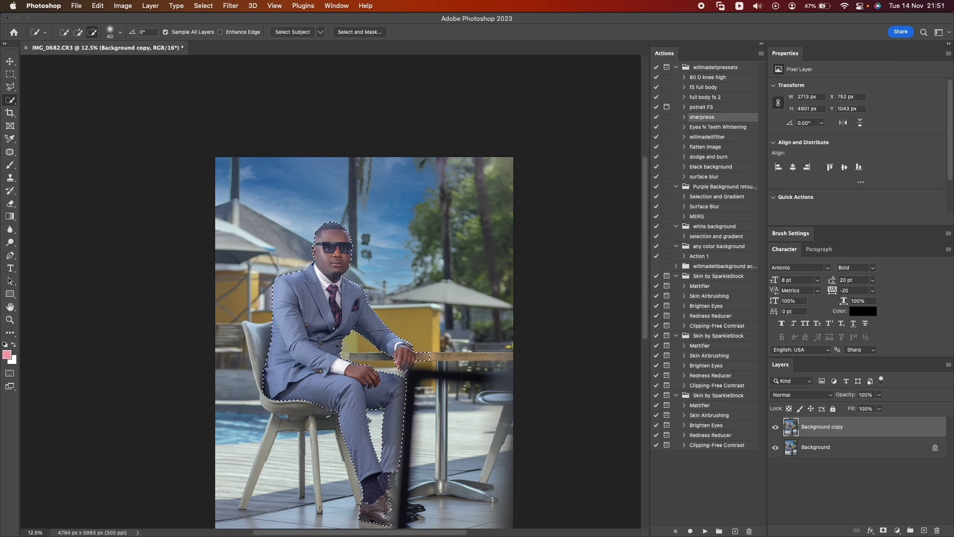
pyautogui.rightClick(334, 292)
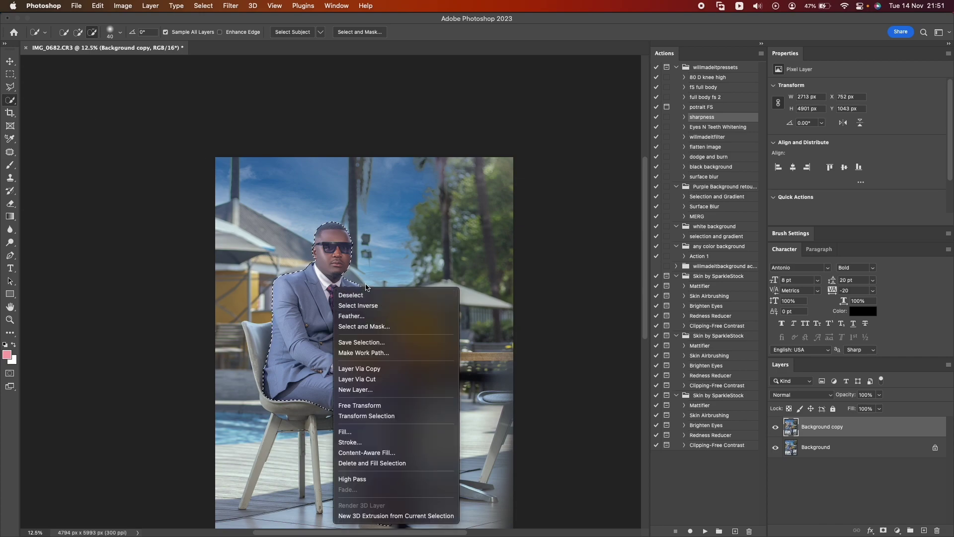
pyautogui.rightClick(265, 253)
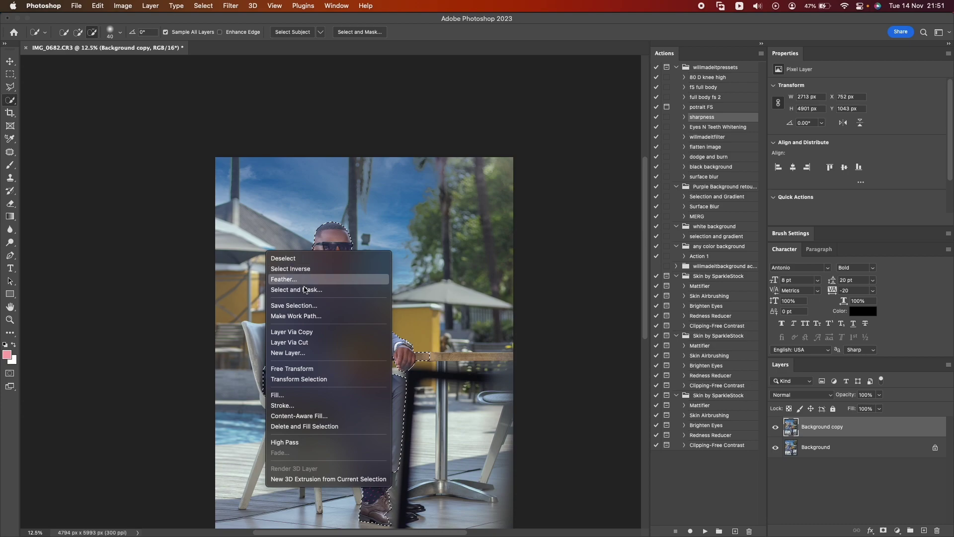
pyautogui.rightClick(344, 285)
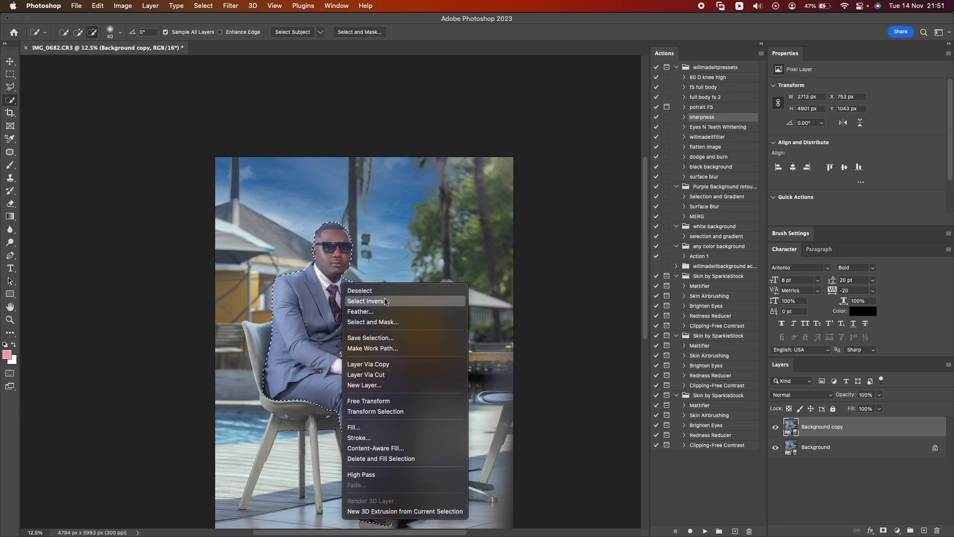
pyautogui.click(367, 301)
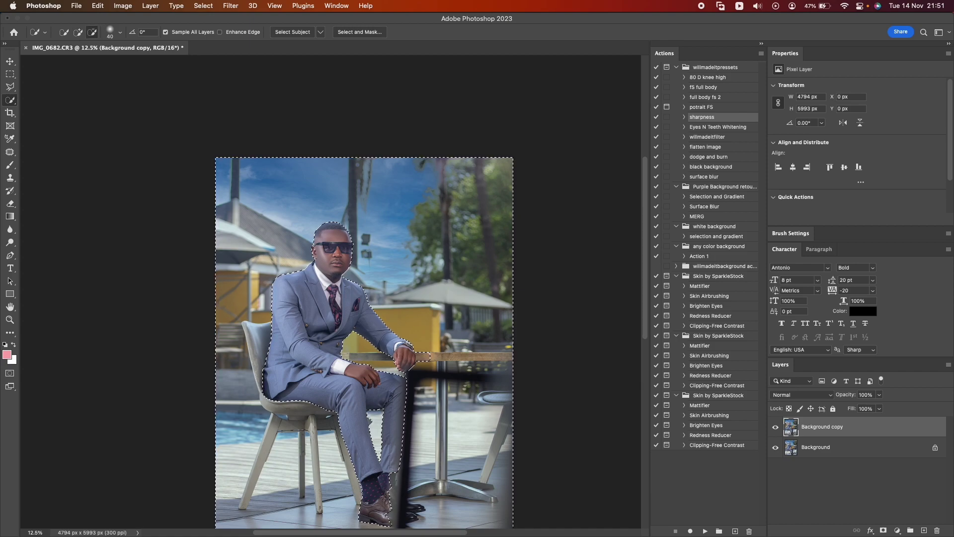
# Subtract the chair's back, leg and seat from the selection and add the area under the table
pyautogui.moveTo(276, 374); pyautogui.dragTo(272, 405)
pyautogui.moveTo(266, 446); pyautogui.dragTo(245, 506)
pyautogui.moveTo(281, 420)
pyautogui.mouseDown()
pyautogui.moveTo(298, 414)
pyautogui.moveTo(305, 484)
pyautogui.moveTo(291, 490)
pyautogui.moveTo(318, 424)
pyautogui.mouseUp()
pyautogui.moveTo(366, 475)
pyautogui.mouseDown()
pyautogui.moveTo(371, 372)
pyautogui.moveTo(397, 362)
pyautogui.moveTo(358, 353)
pyautogui.mouseUp()
pyautogui.moveTo(452, 365)
pyautogui.mouseDown()
pyautogui.moveTo(493, 362)
pyautogui.moveTo(446, 390)
pyautogui.moveTo(495, 423)
pyautogui.moveTo(396, 515)
pyautogui.moveTo(284, 508)
pyautogui.mouseUp()
pyautogui.moveTo(352, 503); pyautogui.dragTo(545, 514)
pyautogui.click(230, 5)
# Apply a Tilt-Shift blur of 29 to the background, focus band moved down toward the legs
pyautogui.moveTo(256, 143)
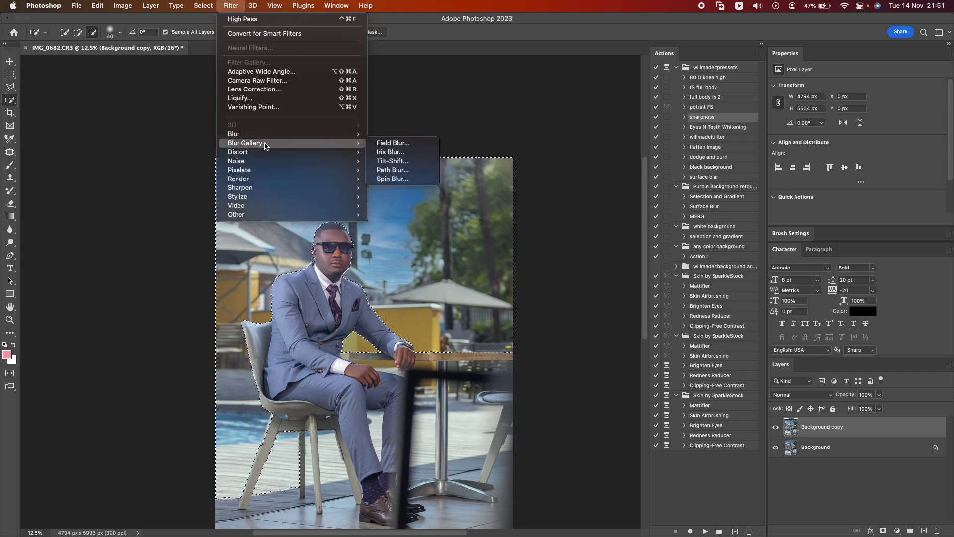
pyautogui.click(392, 161)
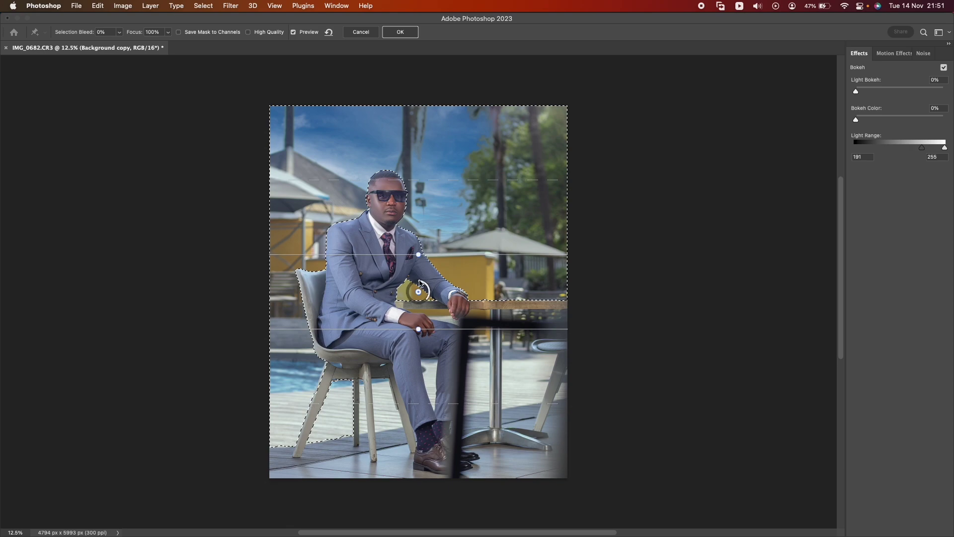
pyautogui.moveTo(421, 293); pyautogui.dragTo(420, 397)
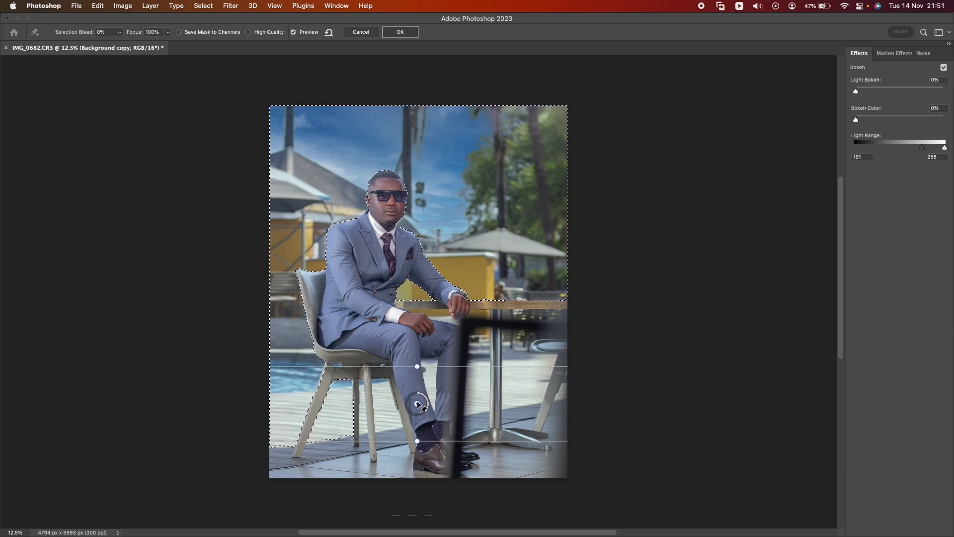
pyautogui.scroll(-3, 421, 399)
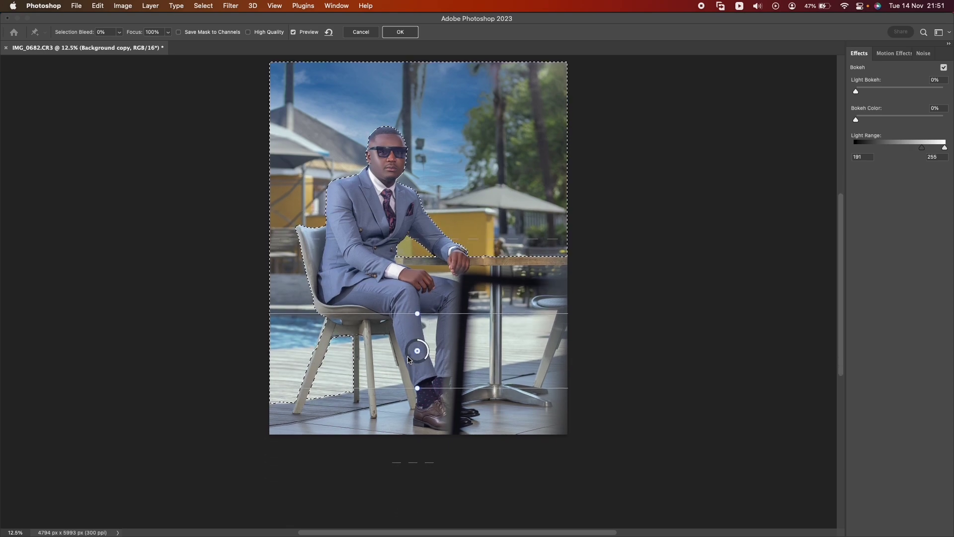
pyautogui.moveTo(409, 359)
pyautogui.mouseDown()
pyautogui.moveTo(417, 368)
pyautogui.moveTo(416, 358)
pyautogui.mouseUp()
pyautogui.click(414, 32)
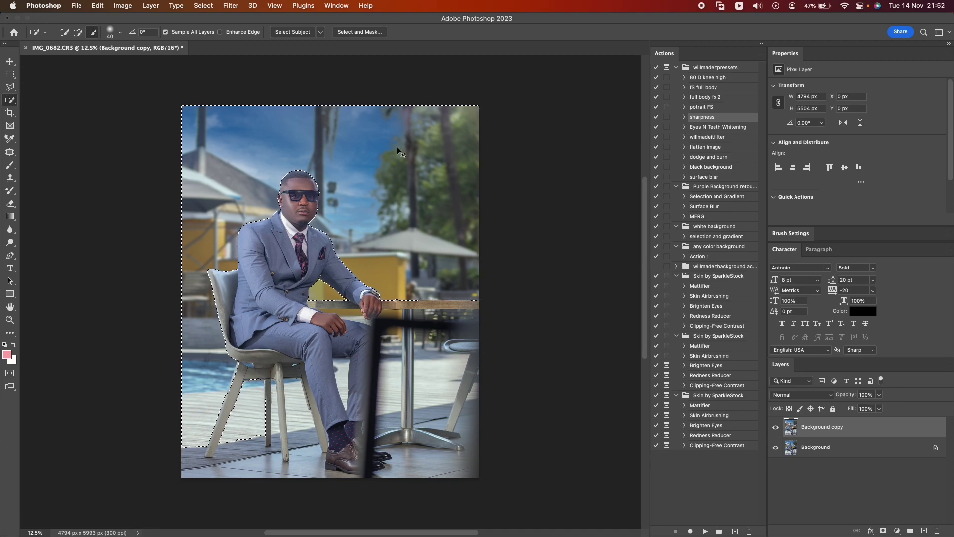
# Deselect, add a layer mask to the blurred Background copy and paint it with the Brush
pyautogui.press('super+d')
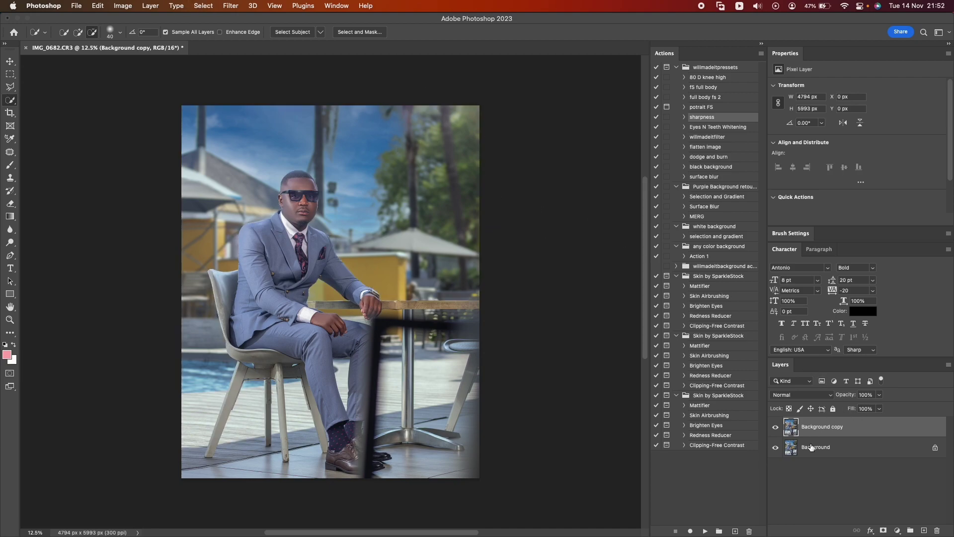
pyautogui.moveTo(816, 428); pyautogui.dragTo(882, 529)
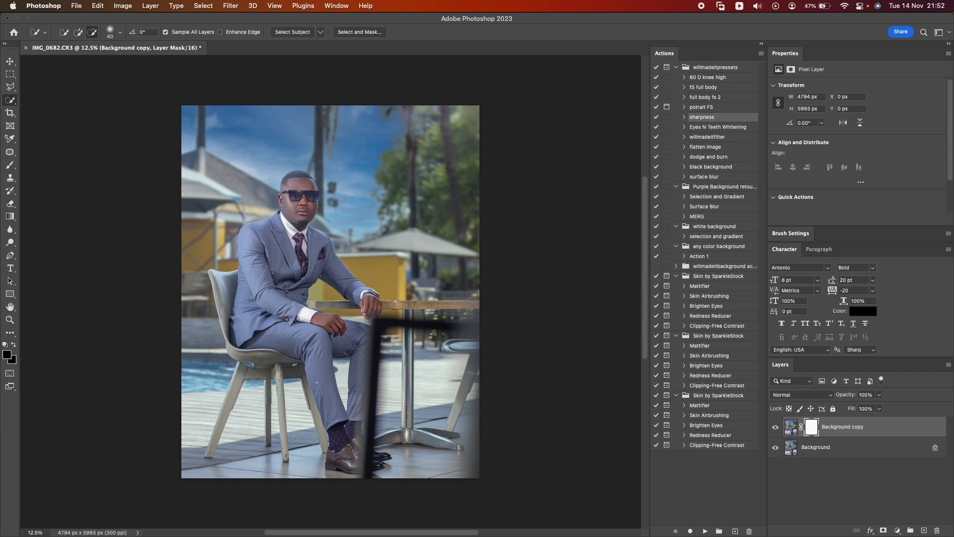
pyautogui.click(10, 164)
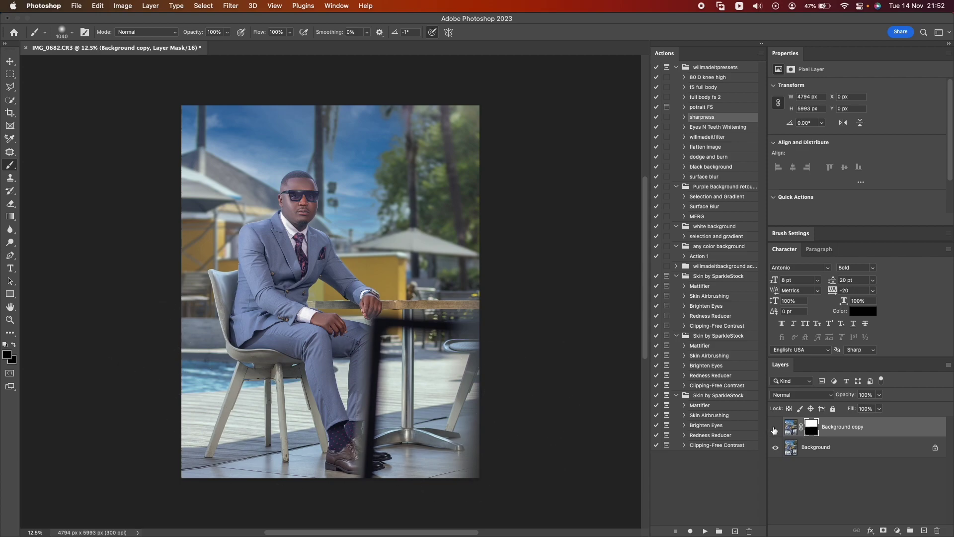
pyautogui.click(775, 428)
pyautogui.click(775, 428)
# Merge Background copy and Background into a single Background layer
pyautogui.keyDown('shift'); pyautogui.click(855, 447); pyautogui.keyUp('shift')
pyautogui.rightClick(855, 447)
pyautogui.click(647, 266)
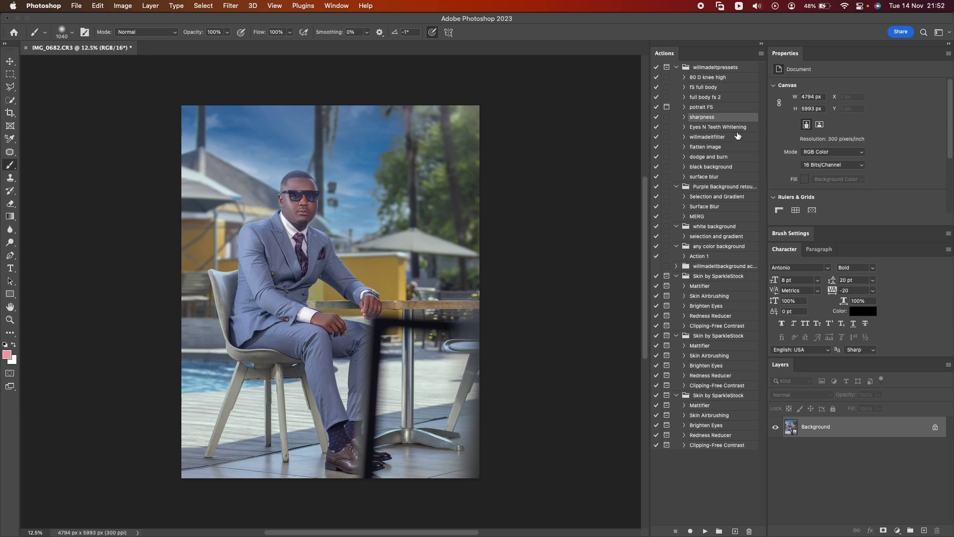
# Run the willmadeitfilter action and set the resulting group's opacity to 54%
pyautogui.click(734, 138)
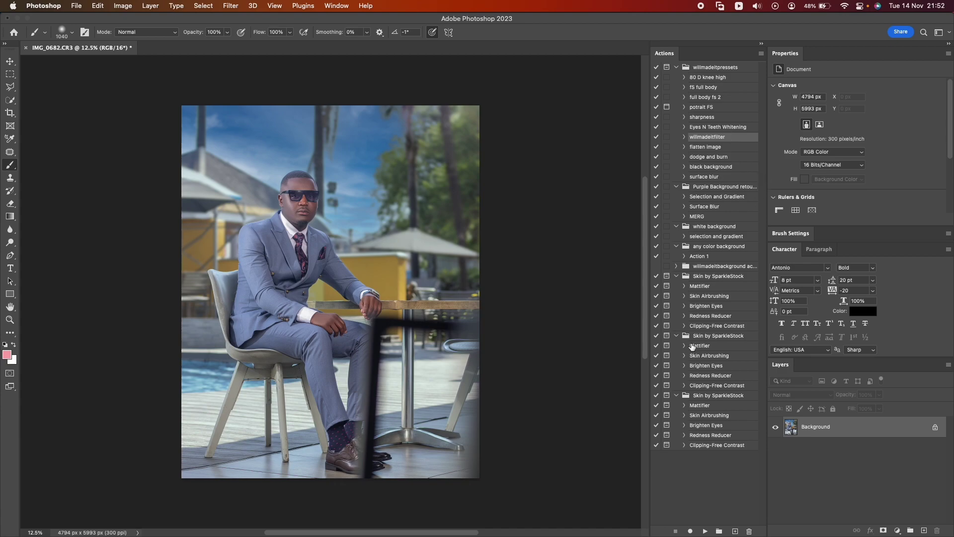
pyautogui.click(704, 531)
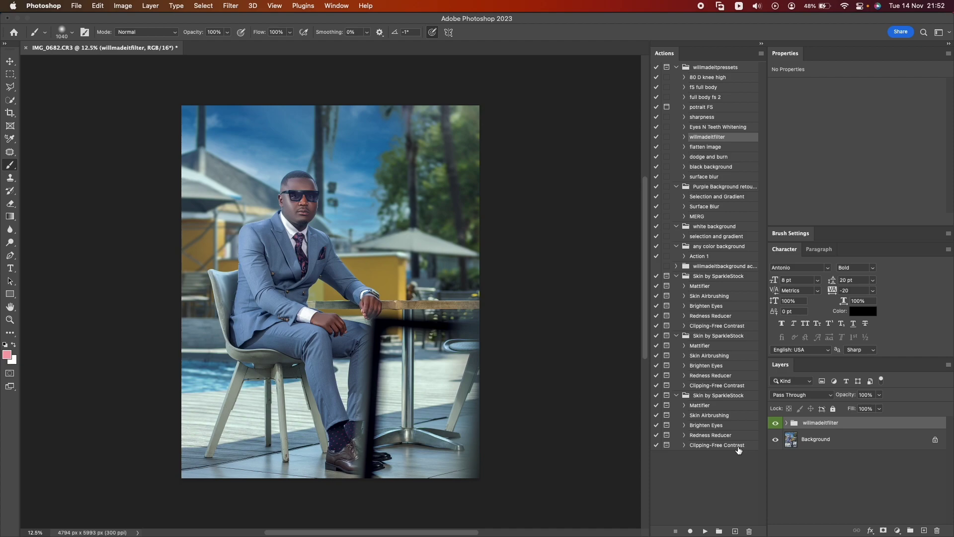
pyautogui.click(879, 396)
pyautogui.moveTo(857, 408); pyautogui.dragTo(917, 408)
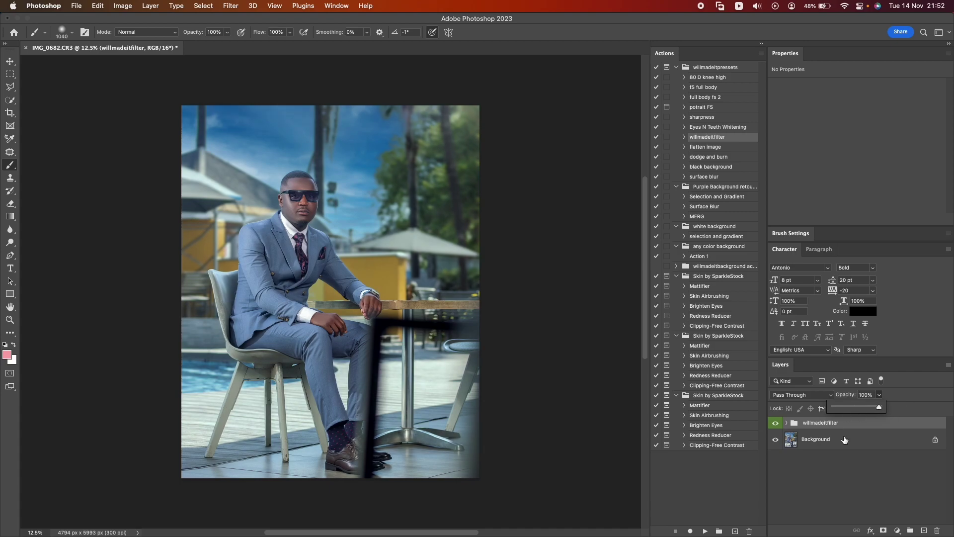
pyautogui.click(775, 426)
pyautogui.click(776, 426)
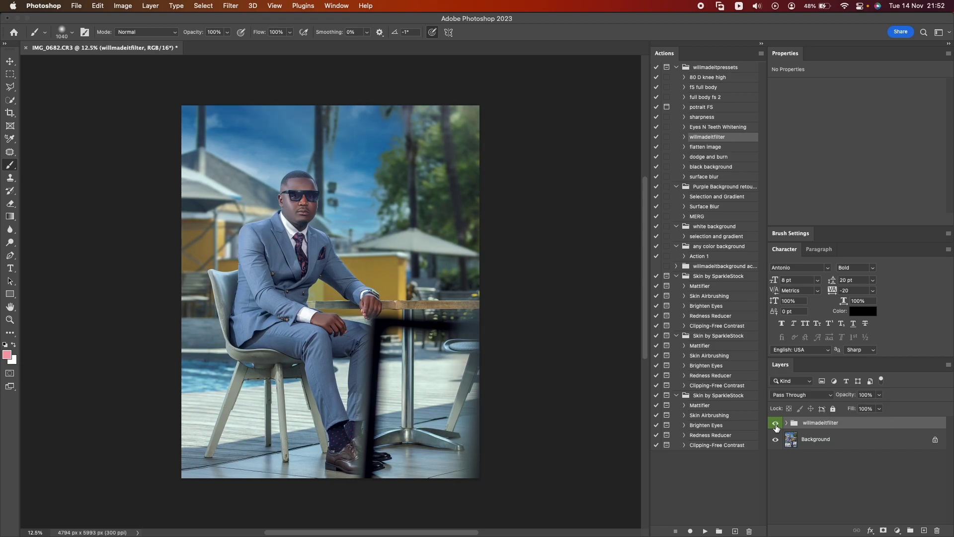
pyautogui.click(776, 426)
pyautogui.click(776, 426)
pyautogui.moveTo(883, 397); pyautogui.dragTo(859, 409)
pyautogui.moveTo(861, 408); pyautogui.dragTo(859, 408)
# Add a Levels adjustment layer above the filter group
pyautogui.click(856, 470)
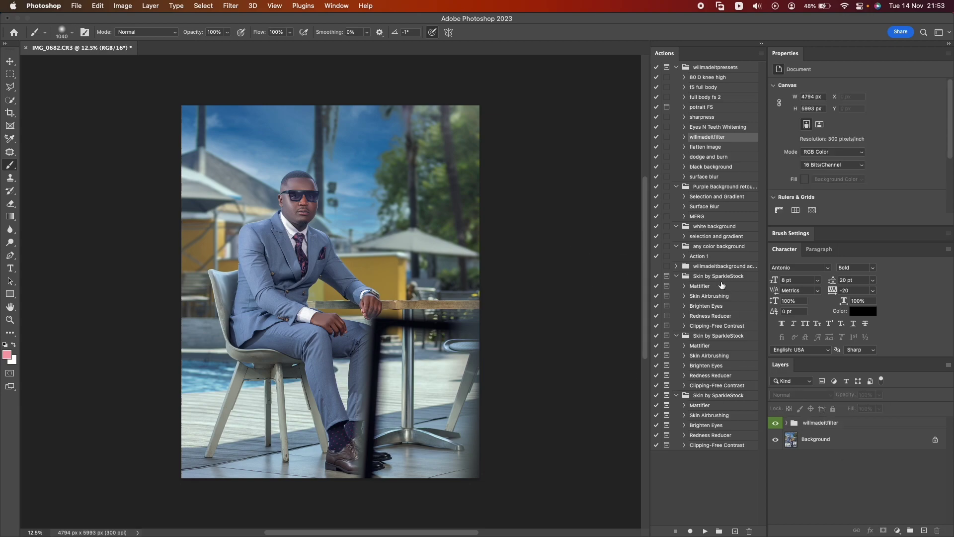
pyautogui.click(898, 531)
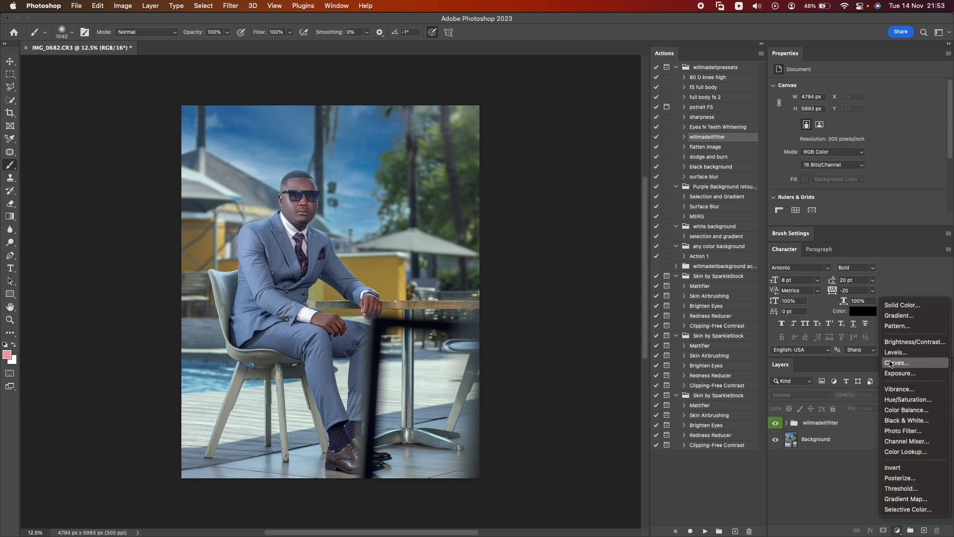
pyautogui.click(890, 526)
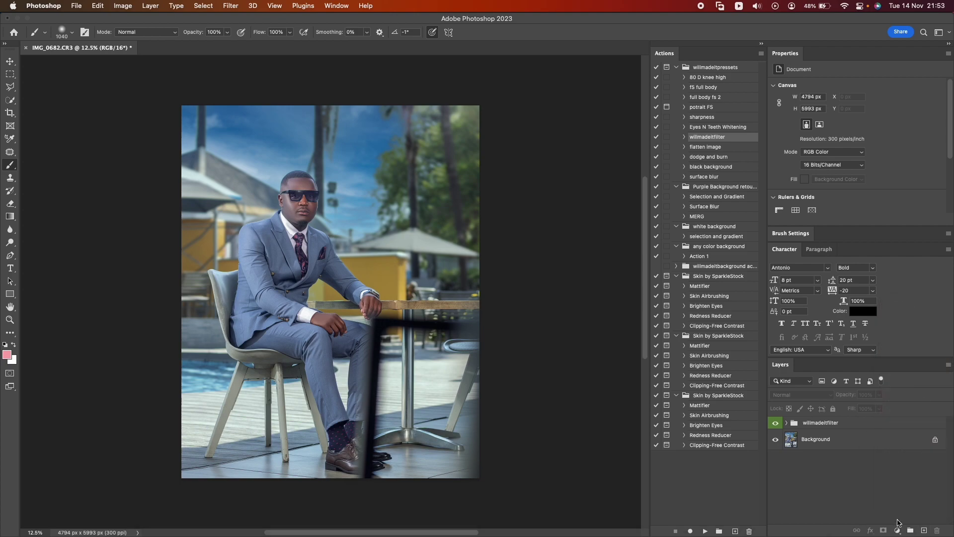
pyautogui.click(897, 531)
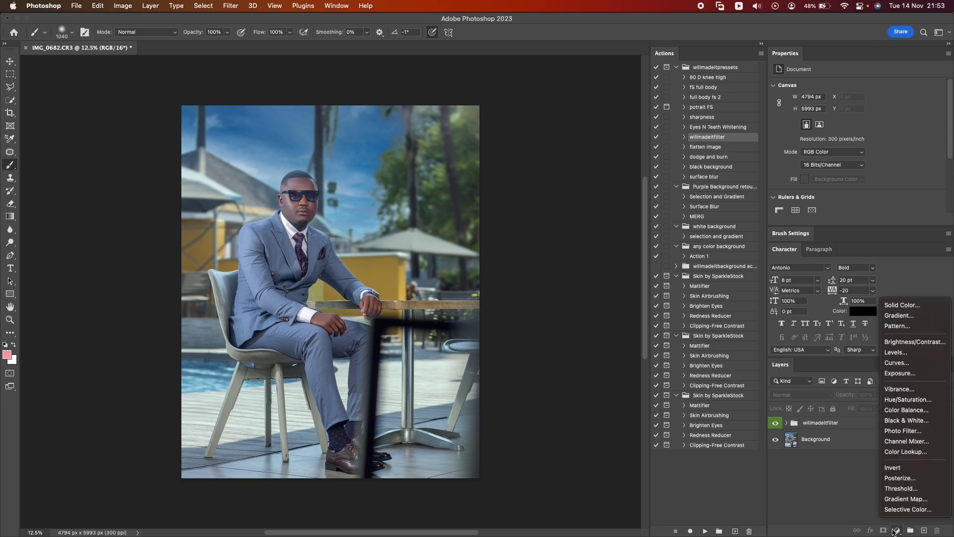
pyautogui.click(897, 352)
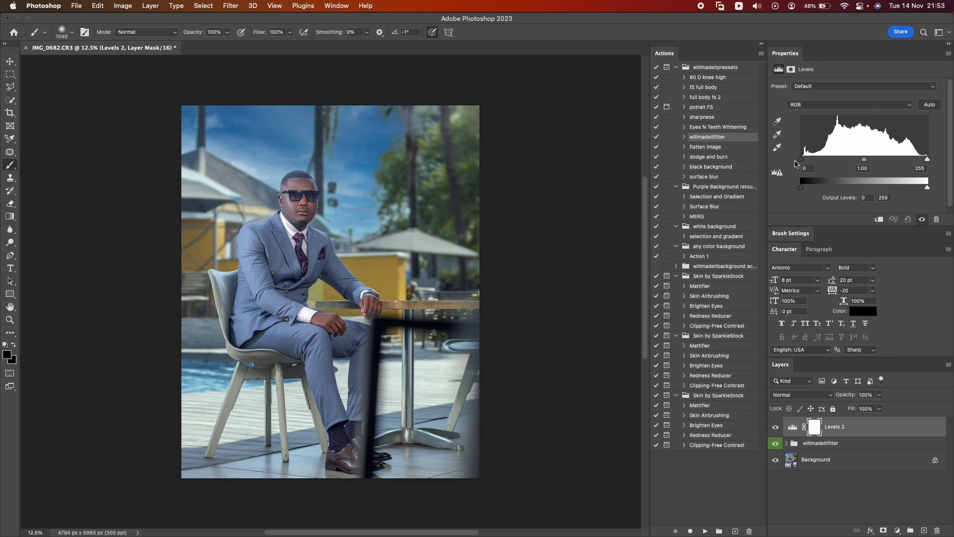
# Set the Levels inputs to black 9, gamma 1.00 and white 236
pyautogui.click(803, 160)
pyautogui.moveTo(802, 158); pyautogui.dragTo(807, 163)
pyautogui.moveTo(926, 160)
pyautogui.mouseDown()
pyautogui.moveTo(875, 159)
pyautogui.moveTo(933, 164)
pyautogui.mouseUp()
pyautogui.moveTo(932, 164); pyautogui.dragTo(918, 162)
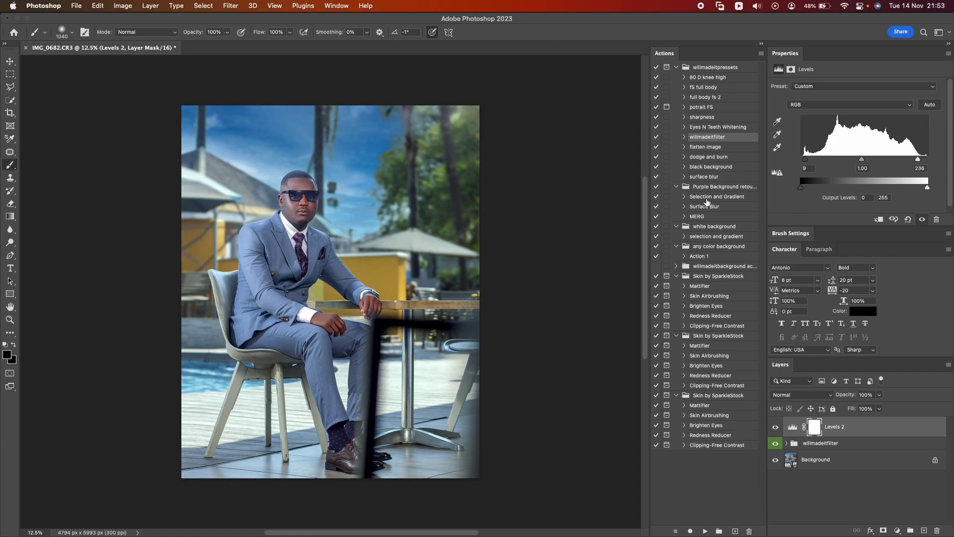
pyautogui.click(775, 428)
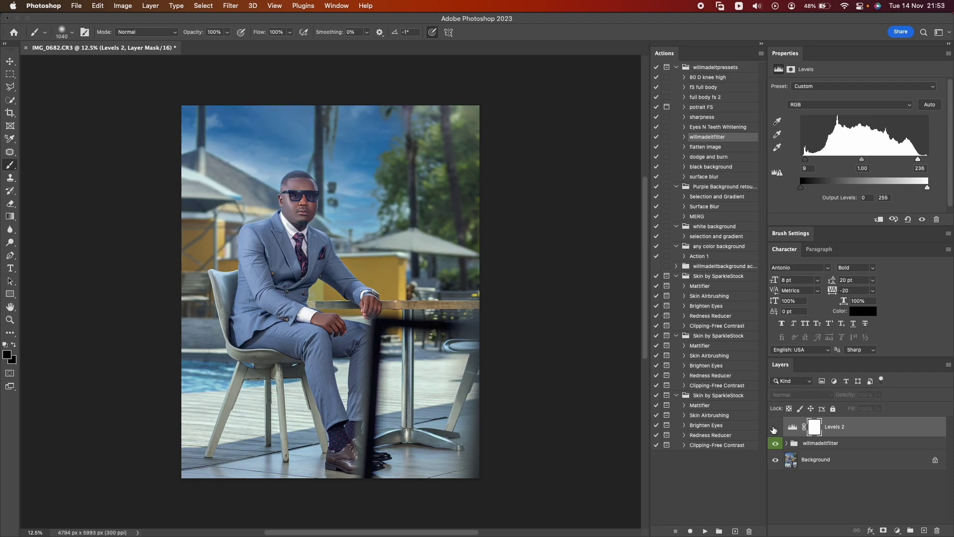
pyautogui.click(775, 428)
pyautogui.click(775, 428)
pyautogui.click(775, 428)
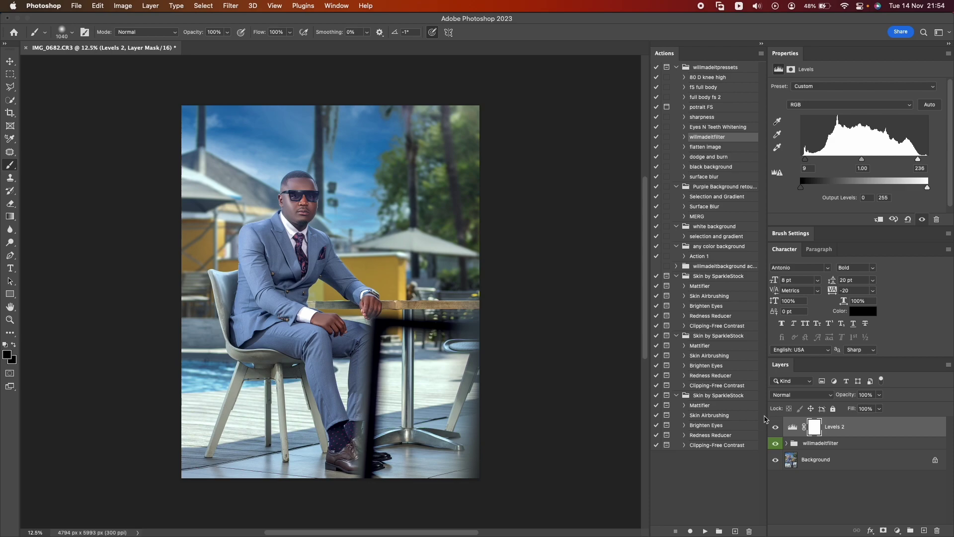
# Draw an elliptical marquee selection centred on the man
pyautogui.click(4, 74)
pyautogui.moveTo(264, 147); pyautogui.dragTo(453, 402)
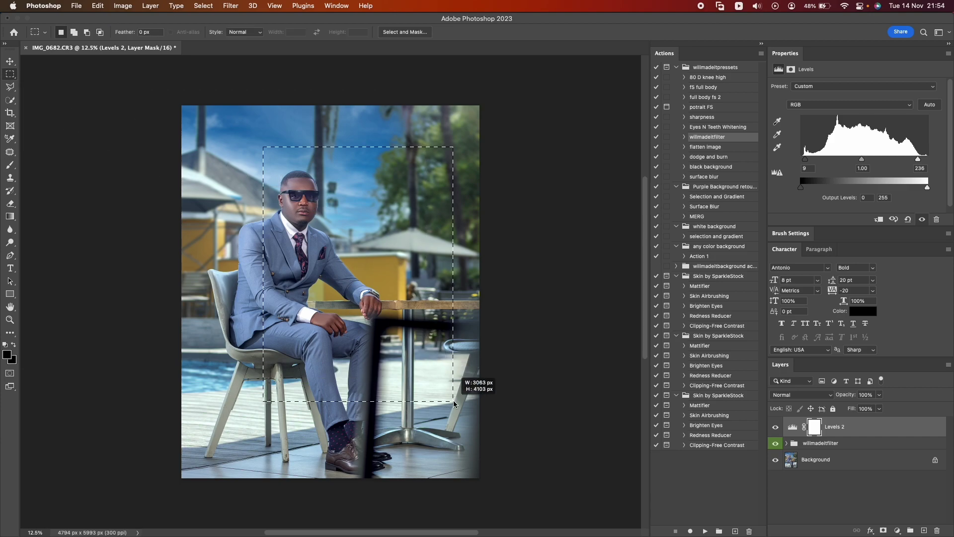
pyautogui.click(454, 403)
pyautogui.rightClick(10, 74)
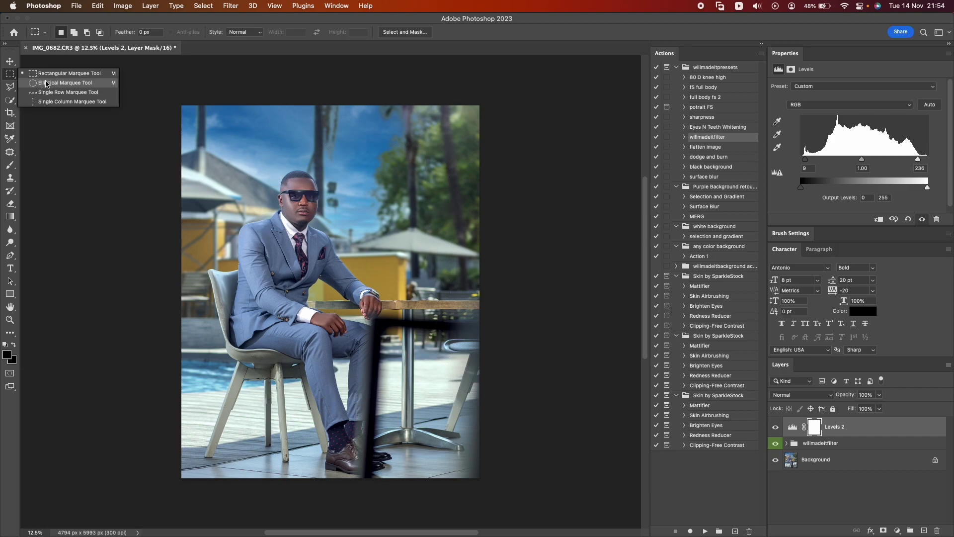
pyautogui.click(46, 84)
pyautogui.moveTo(239, 178); pyautogui.dragTo(446, 483)
pyautogui.moveTo(380, 365)
pyautogui.mouseDown()
pyautogui.moveTo(343, 343)
pyautogui.moveTo(353, 354)
pyautogui.mouseUp()
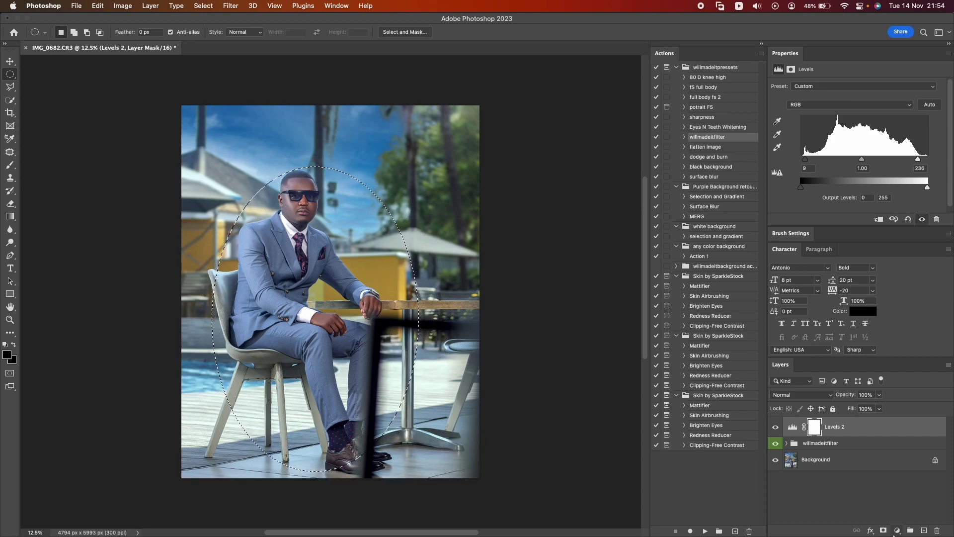
# Add a Curves layer raised through the oval and Gaussian-blur its mask at 1000 px
pyautogui.click(896, 531)
pyautogui.click(900, 370)
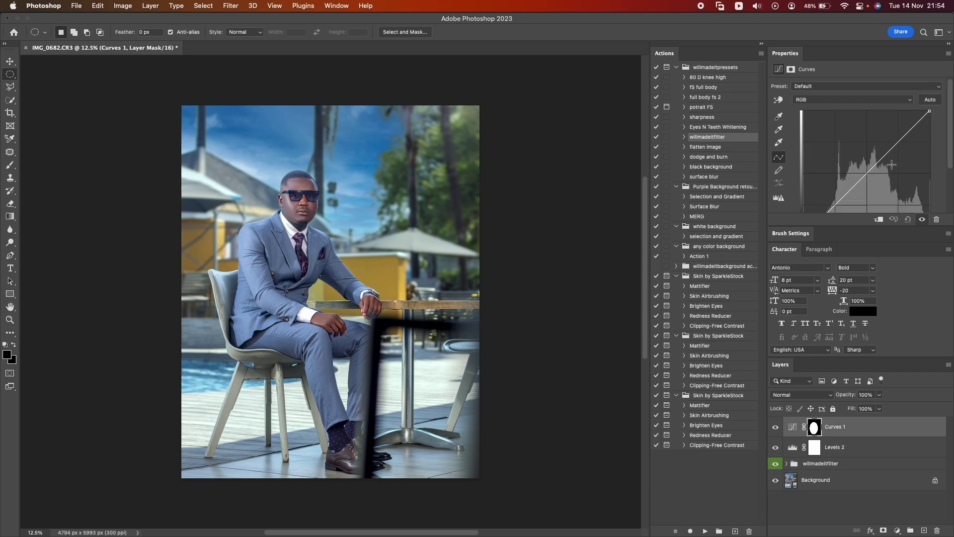
pyautogui.moveTo(865, 179); pyautogui.dragTo(861, 175)
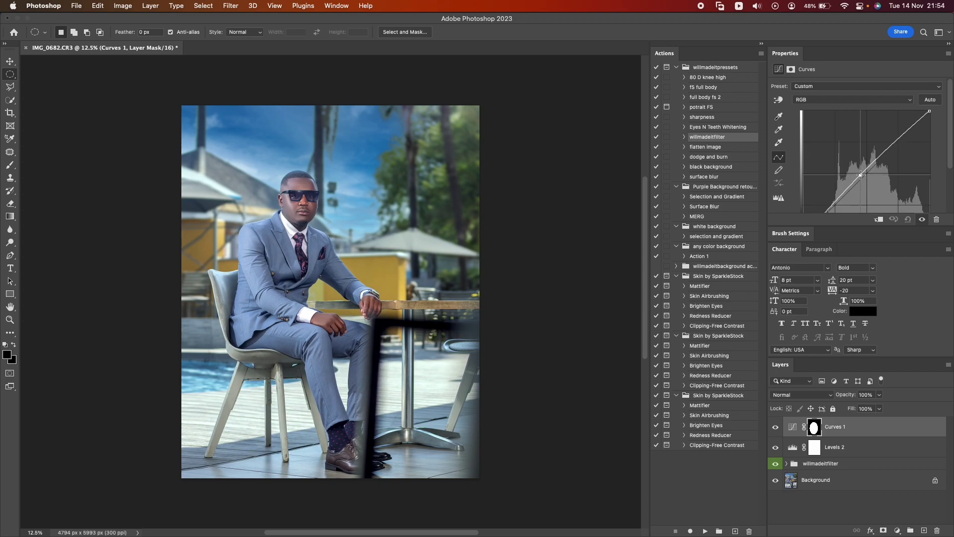
pyautogui.click(230, 6)
pyautogui.moveTo(278, 134)
pyautogui.click(396, 170)
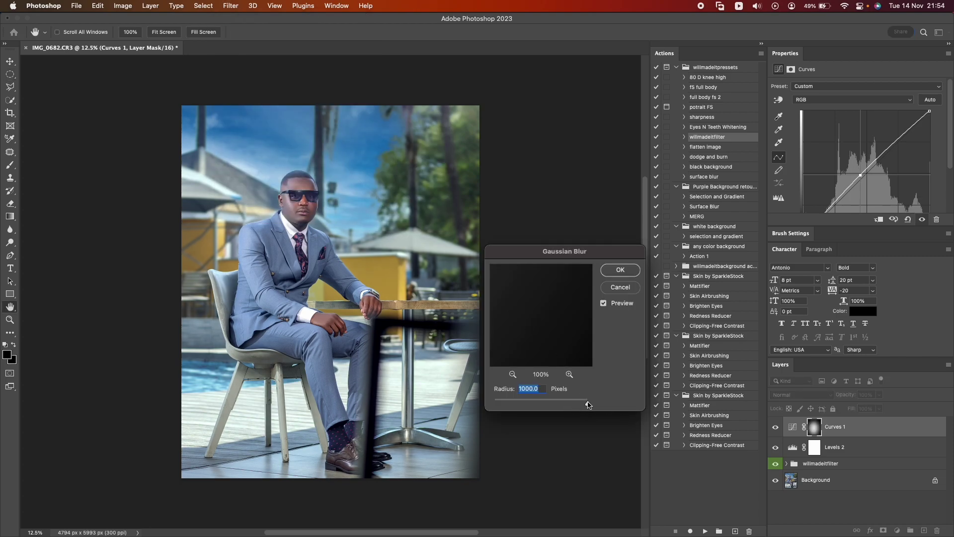
pyautogui.click(615, 268)
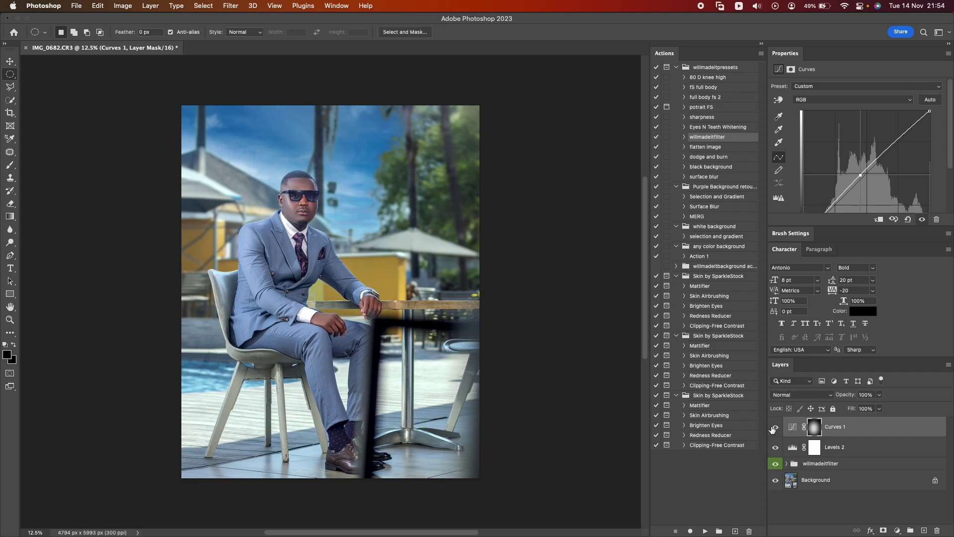
pyautogui.click(845, 450)
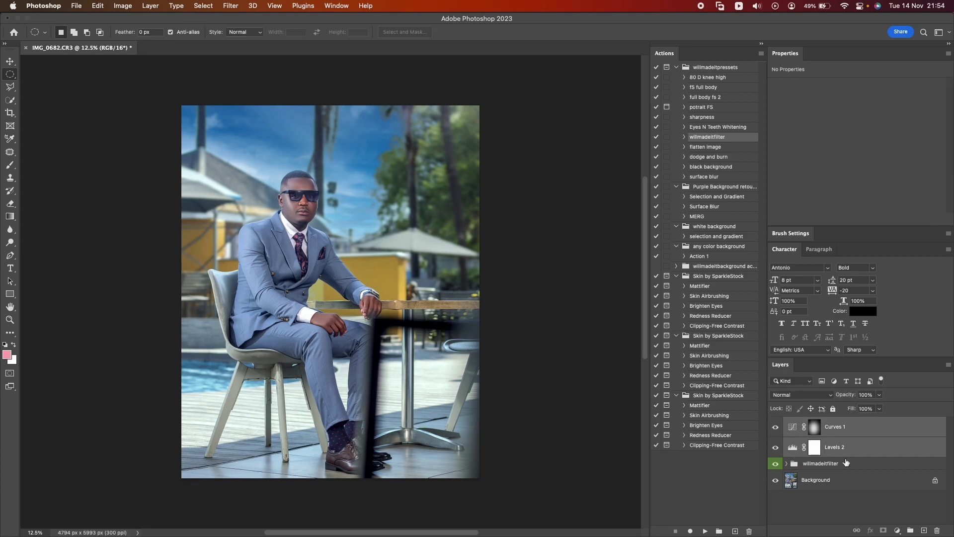
pyautogui.rightClick(840, 463)
pyautogui.click(714, 480)
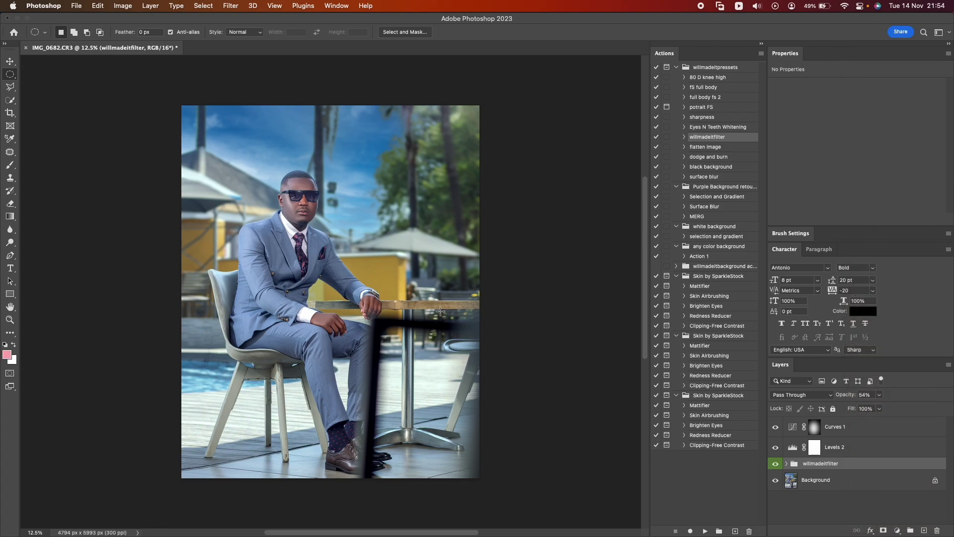